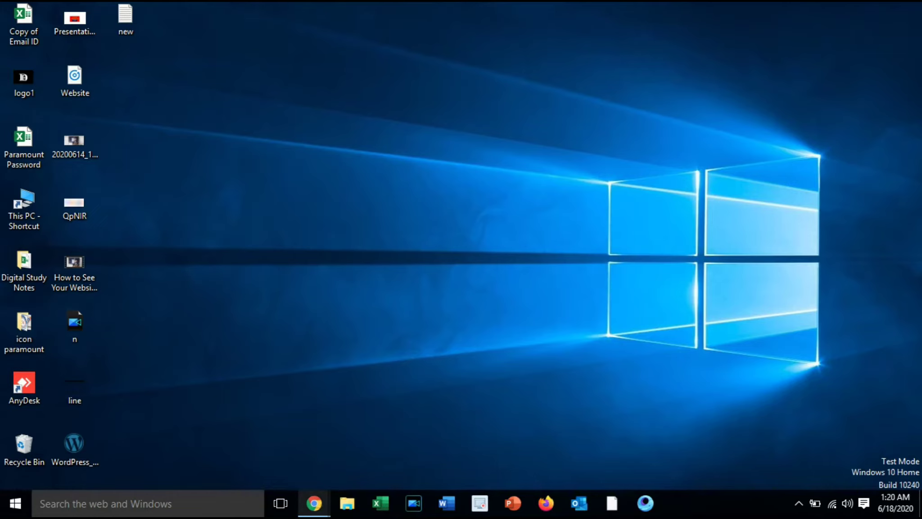
Review the Maharashtra checkout for 2 safety kits totalling ₹4,040 with no shipping charge, then minimize it.
mouse_move(314, 503)
mouse_move(387, 446)
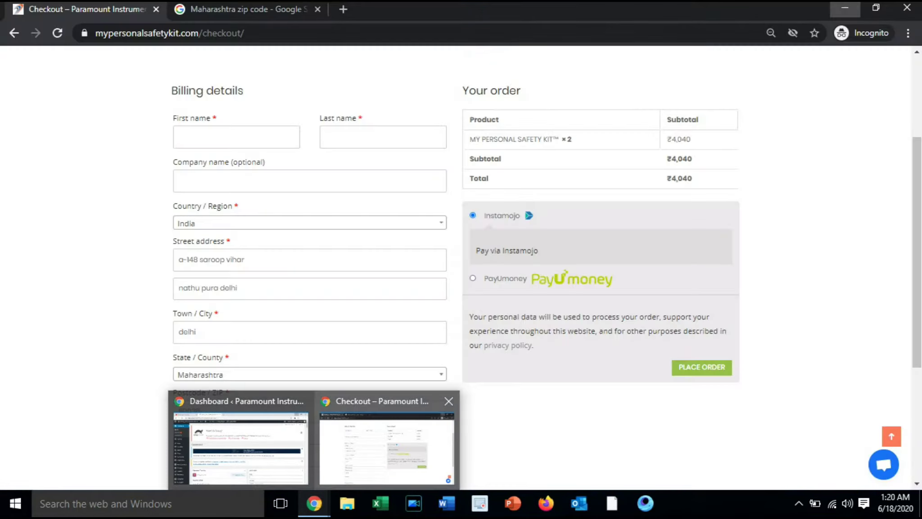
left_click(386, 448)
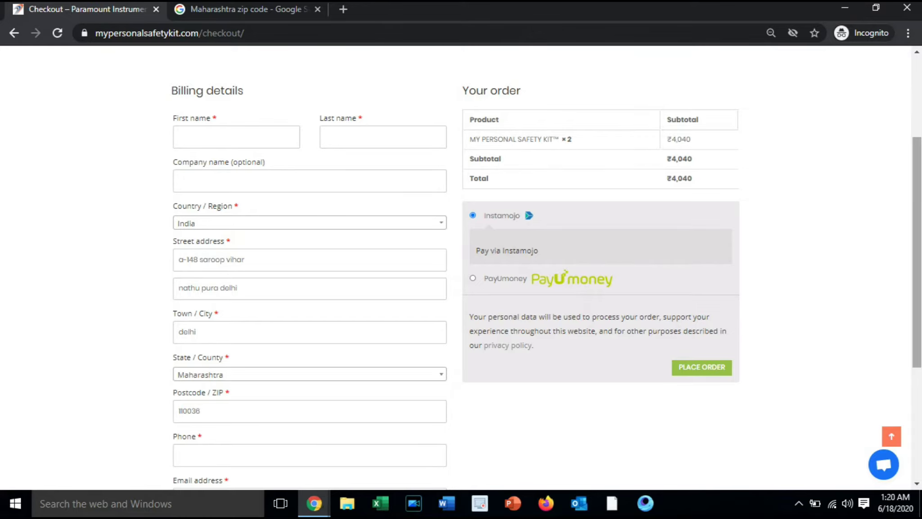
scroll(462, 267, "up", 5)
scroll(462, 267, "down", 1)
scroll(461, 267, "down", 5)
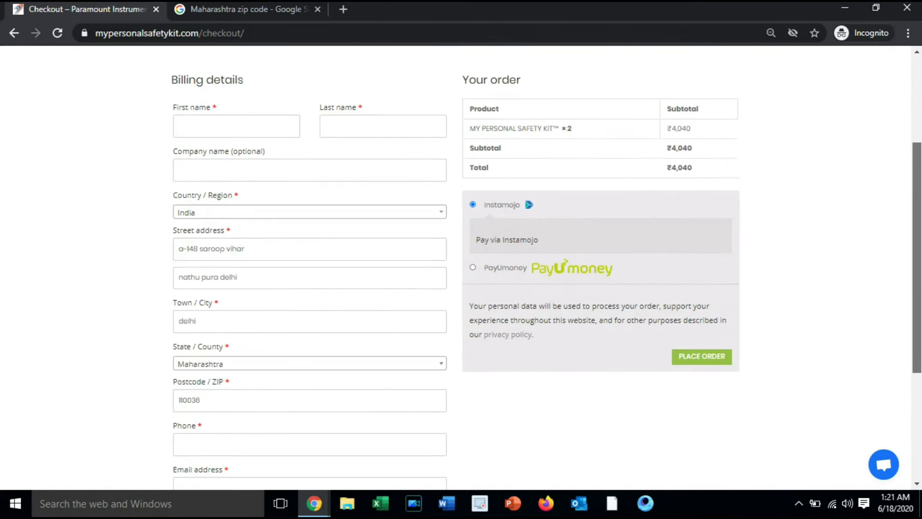
scroll(461, 267, "up", 4)
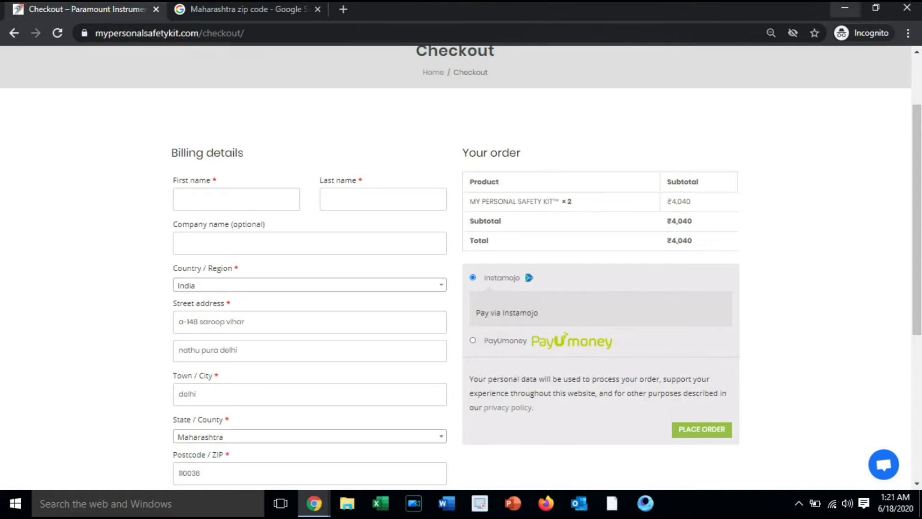
left_click(845, 8)
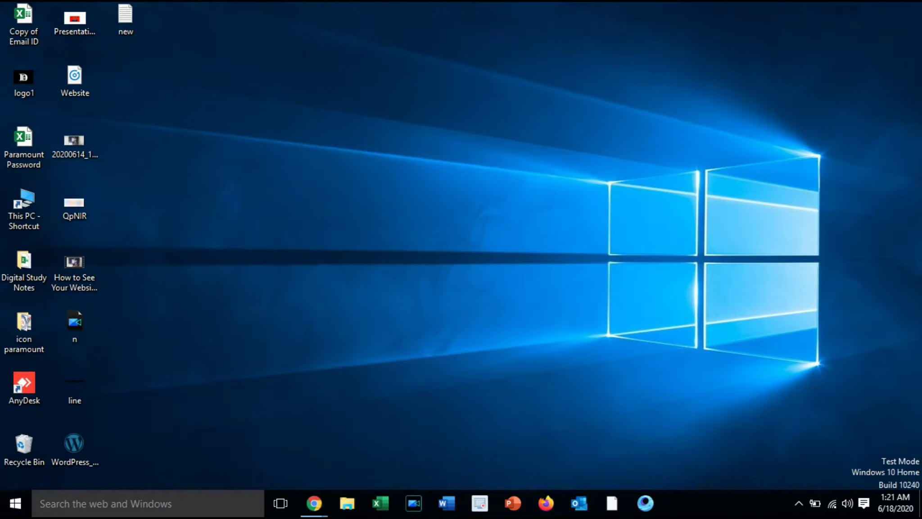
Bring back the admin dashboard and open WooCommerce Settings.
mouse_move(314, 503)
left_click(241, 444)
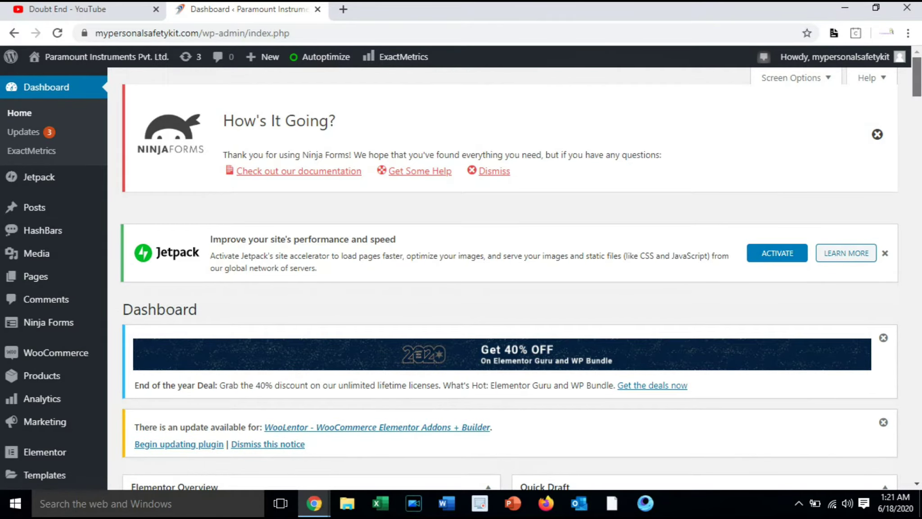
scroll(509, 279, "down", 5)
scroll(509, 280, "up", 1)
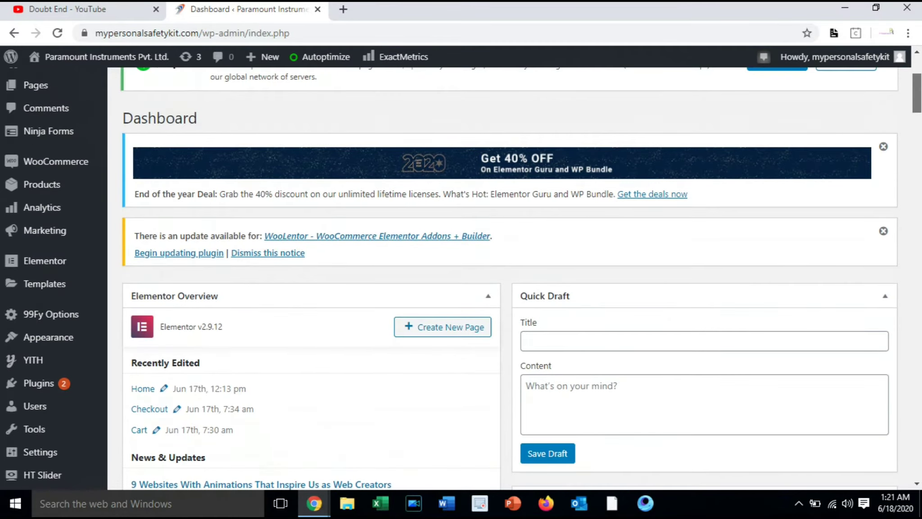
mouse_move(68, 161)
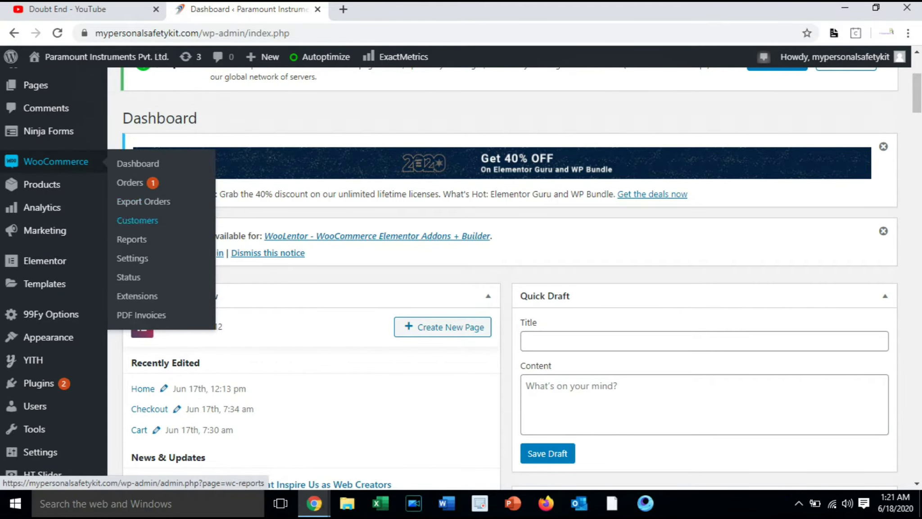
left_click(133, 258)
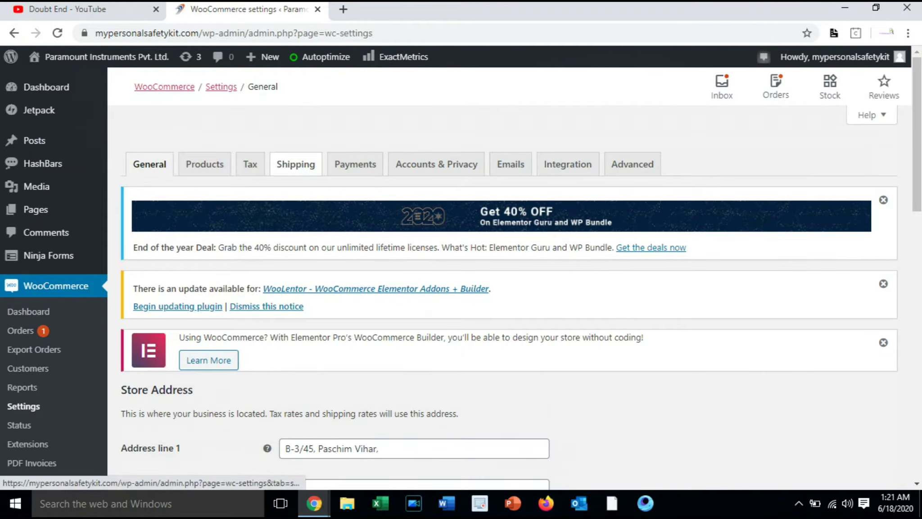
Go to the Shipping settings and begin a new shipping zone.
left_click(296, 164)
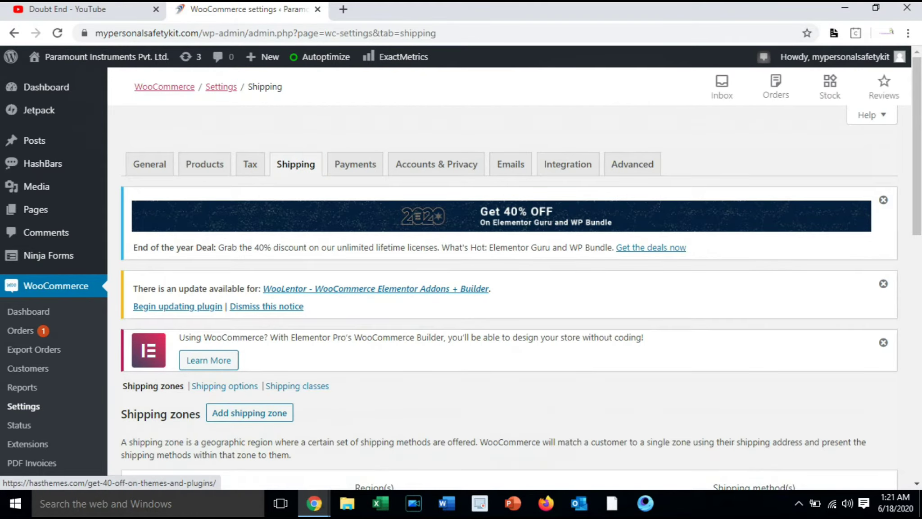
scroll(509, 270, "down", 10)
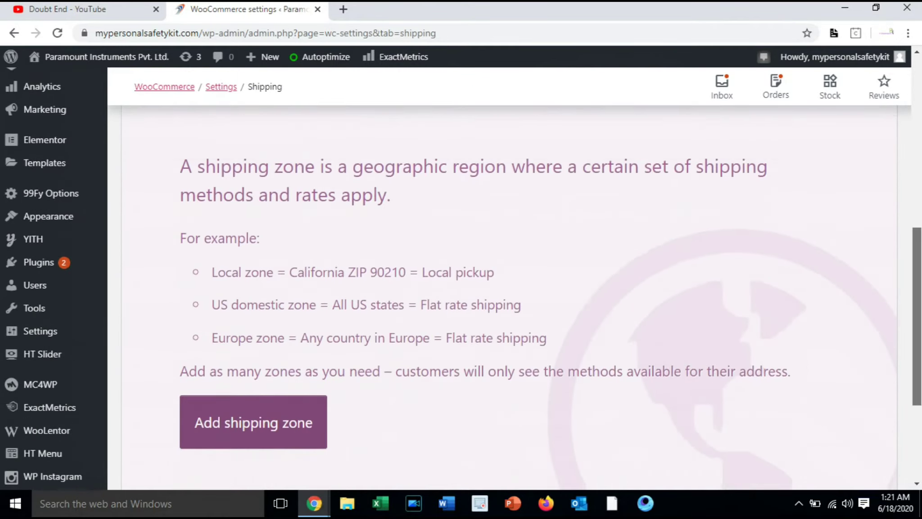
scroll(509, 270, "up", 8)
scroll(509, 270, "down", 8)
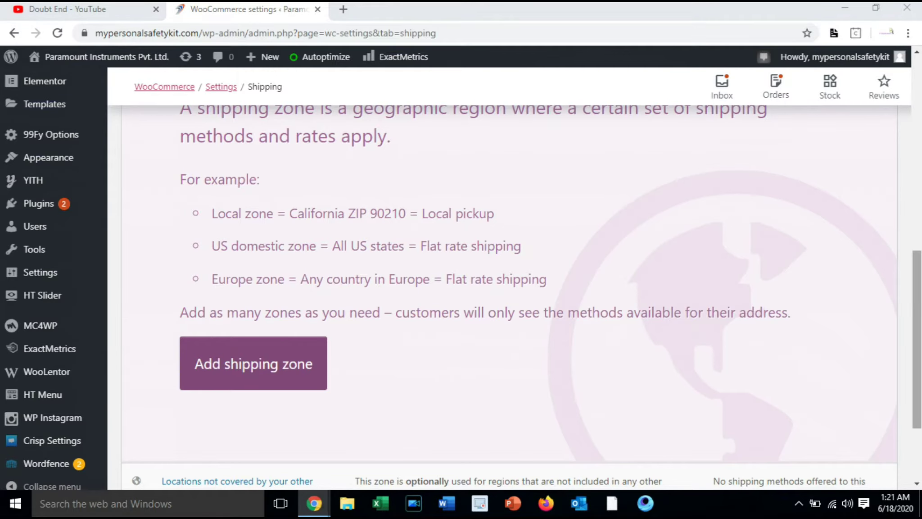
scroll(509, 270, "up", 6)
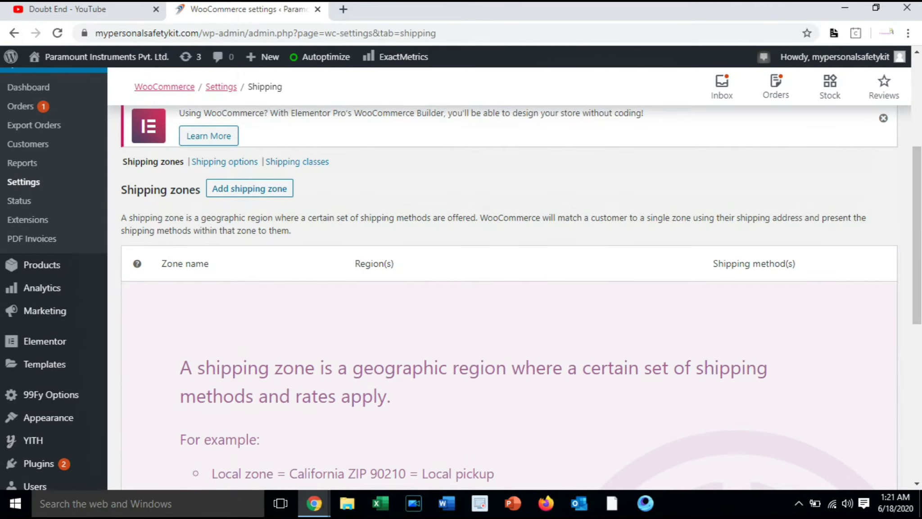
left_click(249, 188)
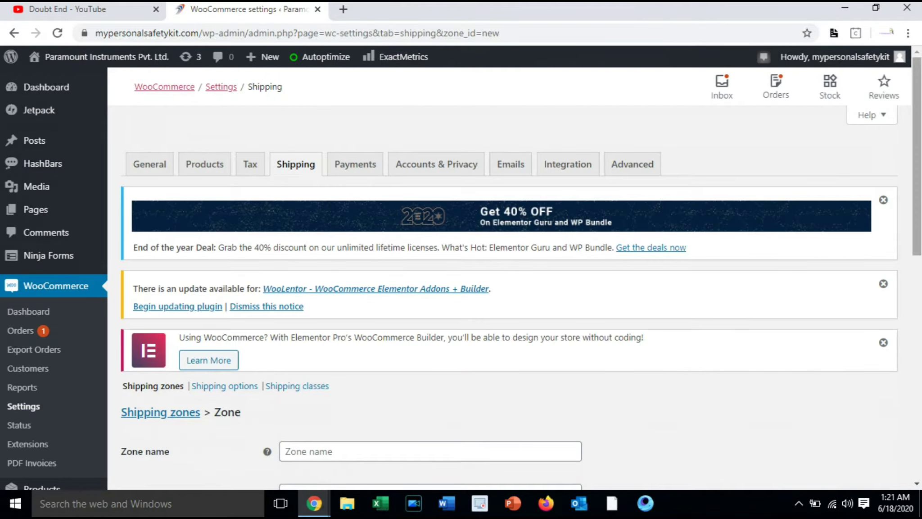
Name the new shipping zone 'Delhi NCR'.
scroll(509, 279, "down", 2)
scroll(508, 279, "down", 2)
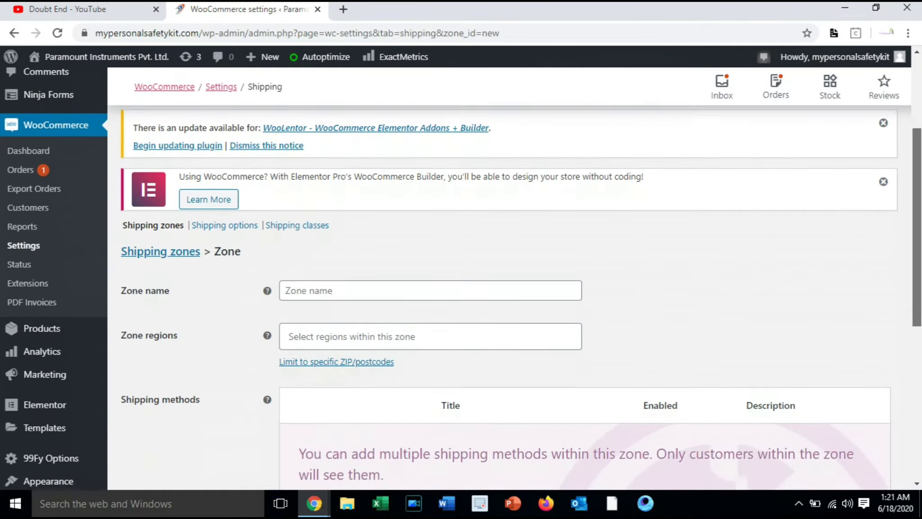
left_click(430, 286)
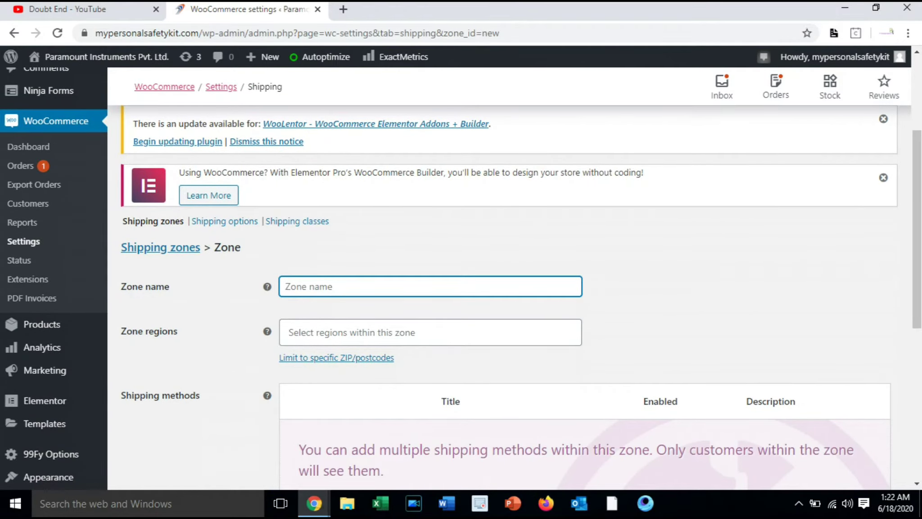
type("Delhi NCr")
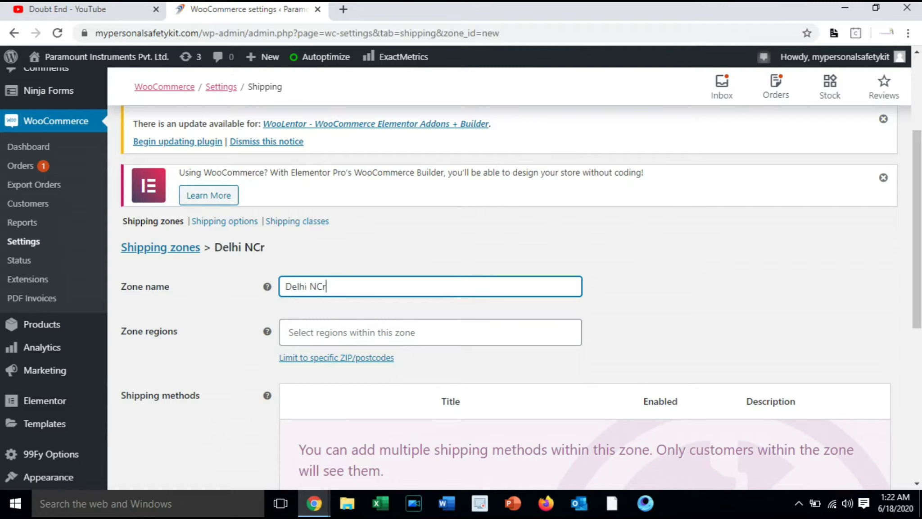
key("BackSpace")
type("R")
Add Delhi, India as the zone region and save the zone.
left_click(430, 332)
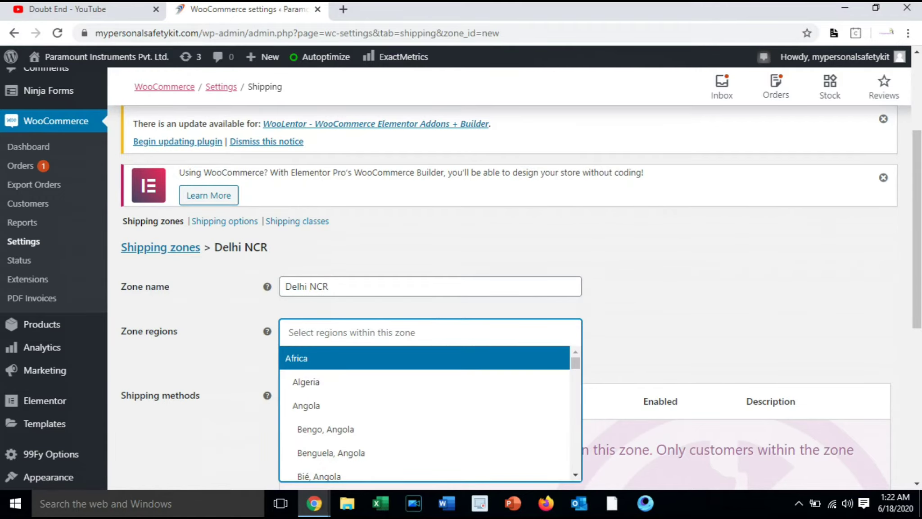
type("de")
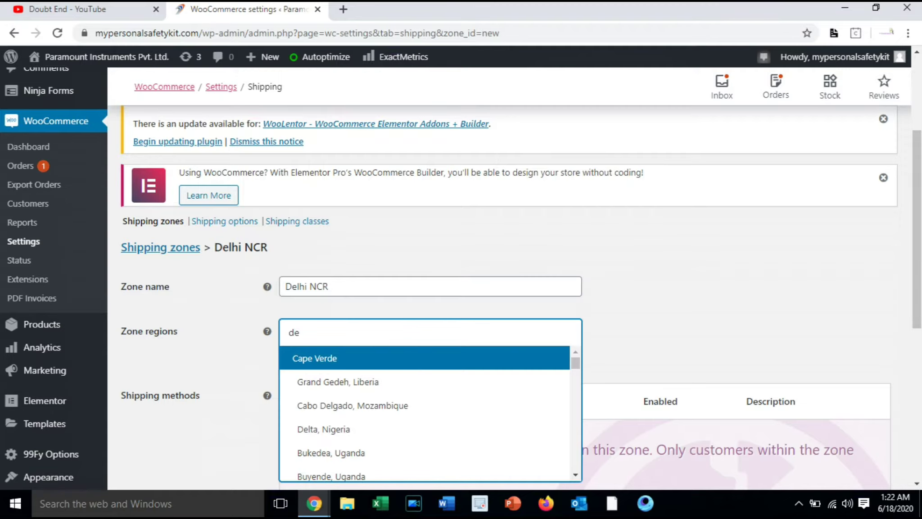
type("lh")
key("Return")
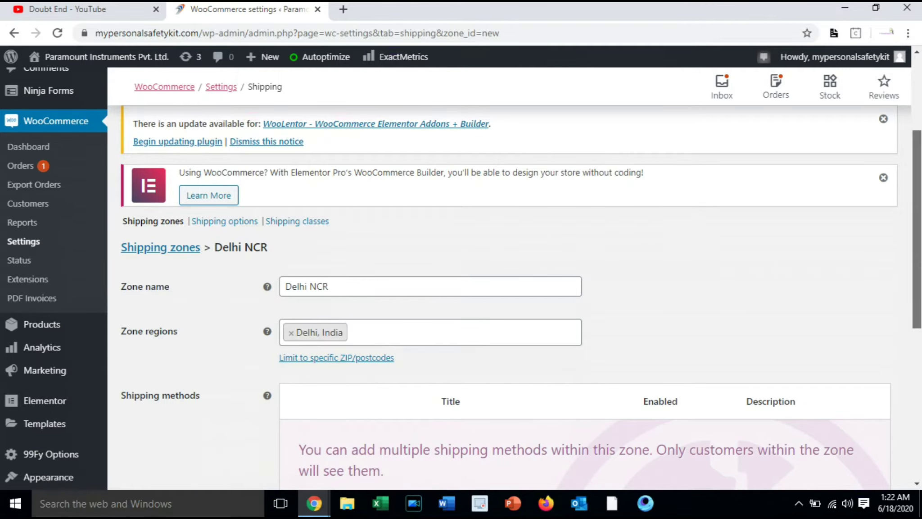
scroll(509, 279, "down", 3)
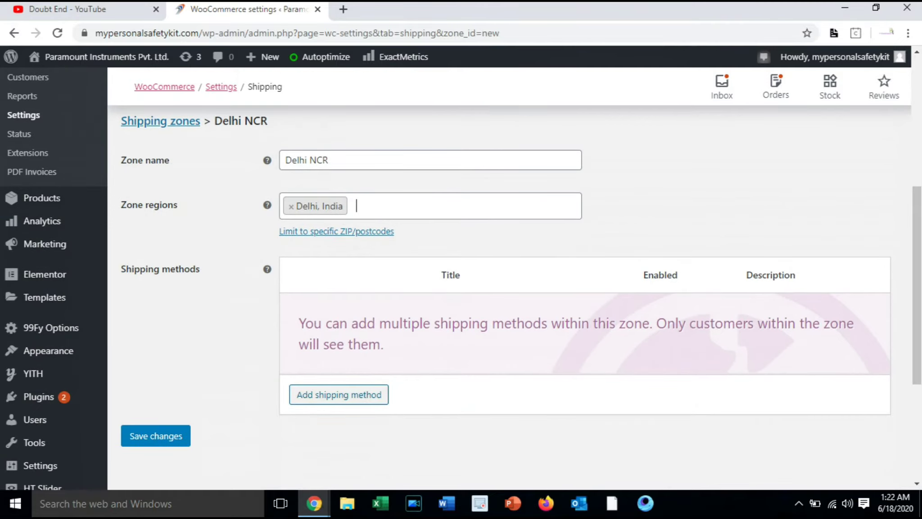
left_click(155, 435)
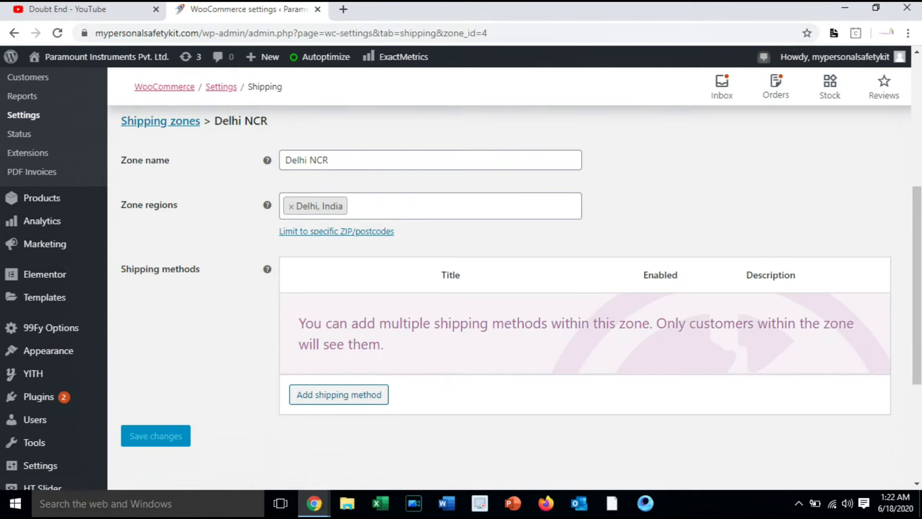
Add a Free shipping method to the Delhi NCR zone.
left_click(339, 395)
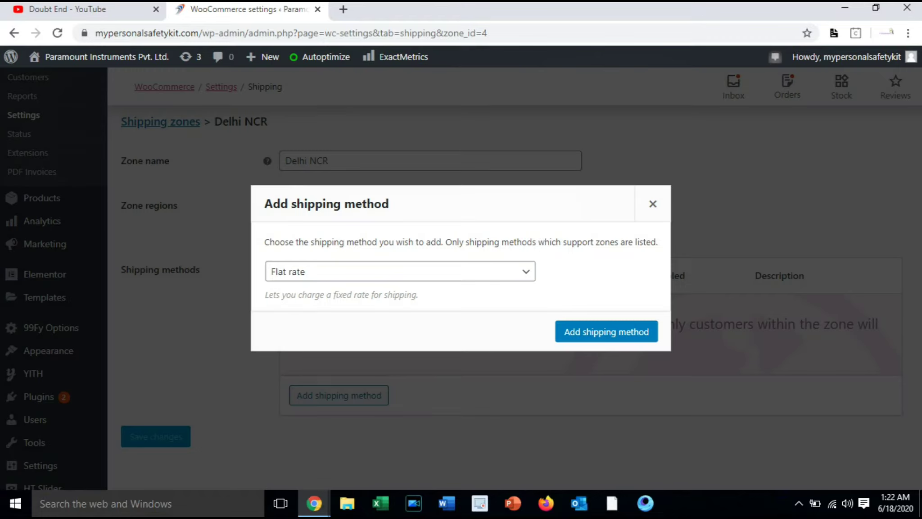
left_click(400, 272)
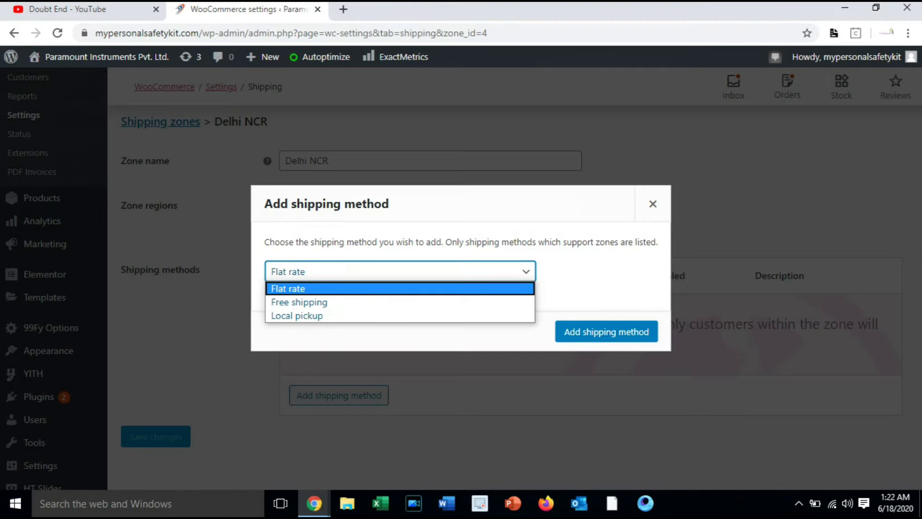
key("Down")
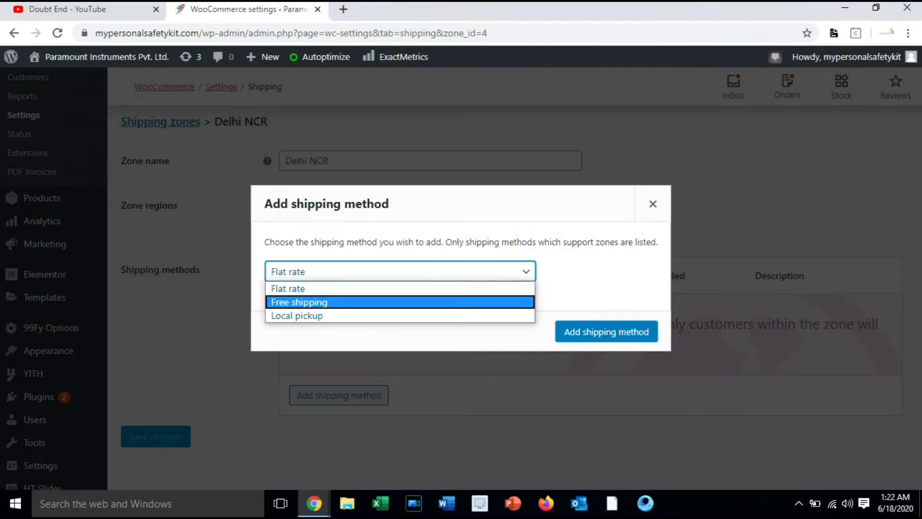
key("Return")
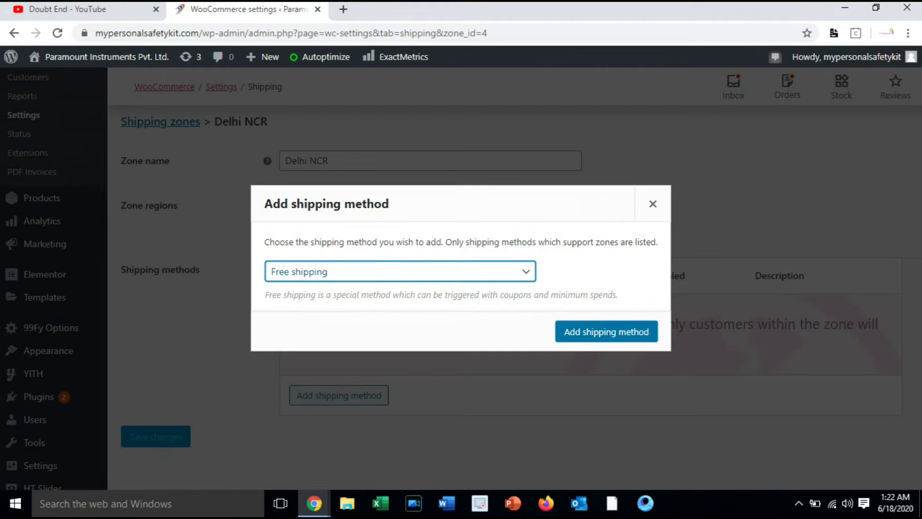
key("Tab")
key("Return")
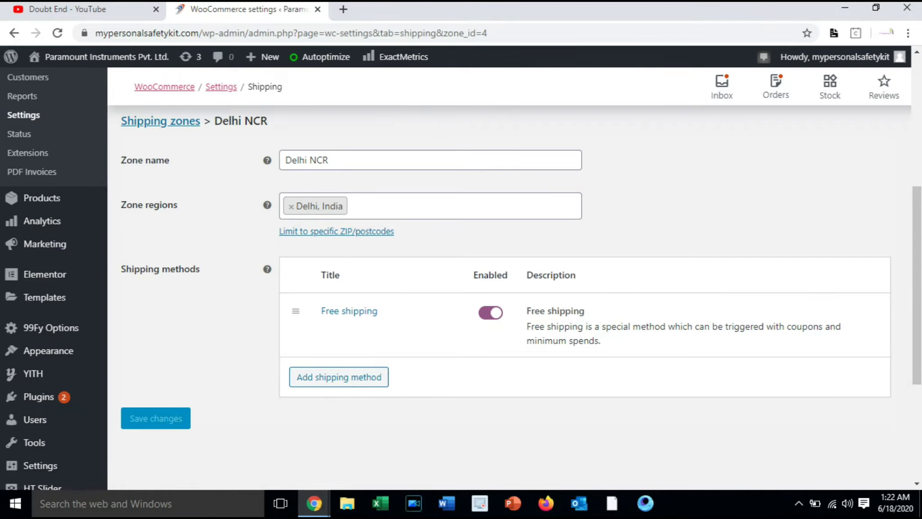
Switch to the incognito store and reload checkout via the home page and mini cart.
mouse_move(314, 503)
left_click(387, 437)
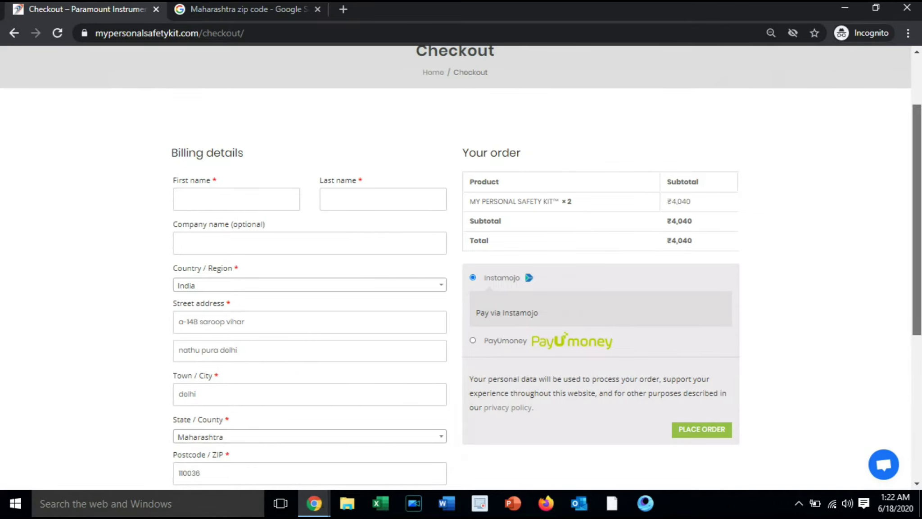
scroll(456, 270, "up", 2)
left_click(456, 95)
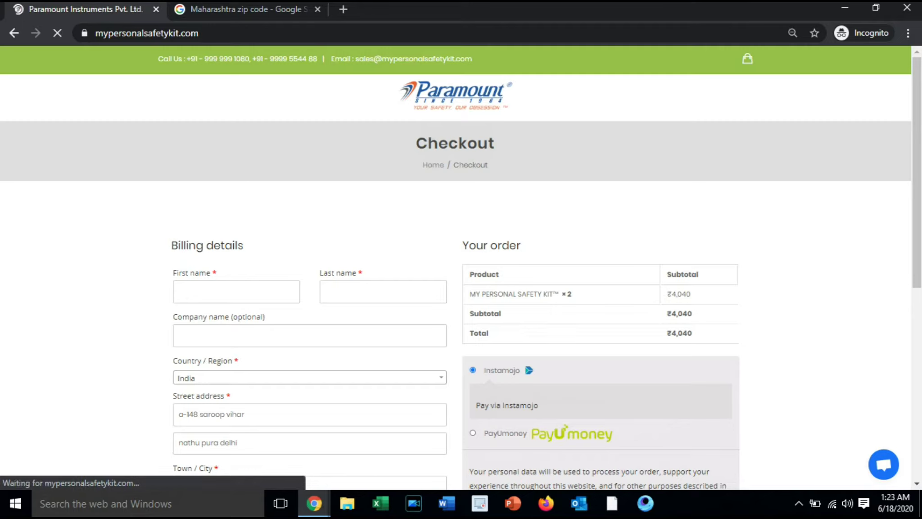
left_click(748, 59)
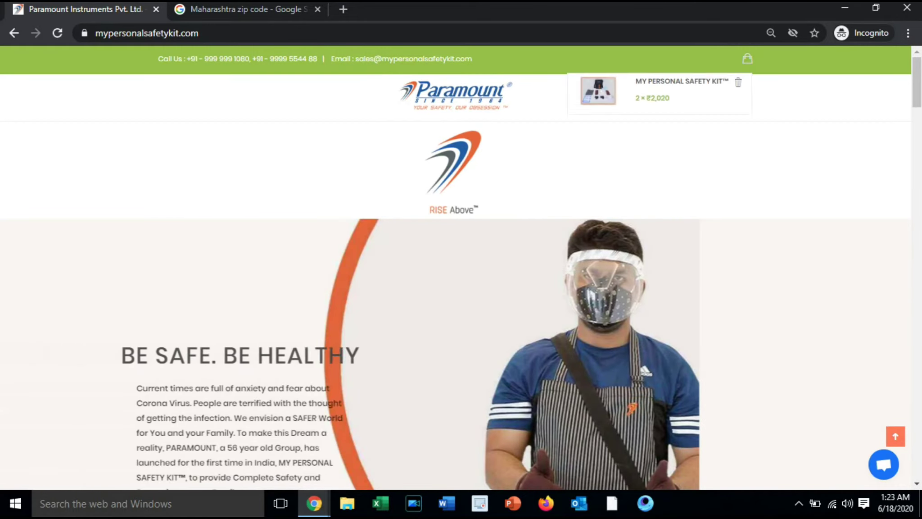
left_click(693, 205)
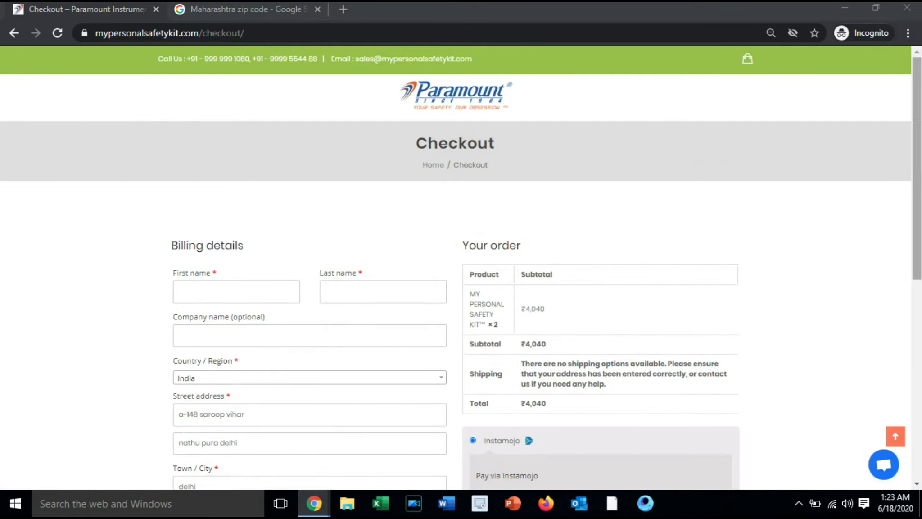
Change the checkout Town/City to Delhi and the State to Delhi.
scroll(461, 271, "down", 3)
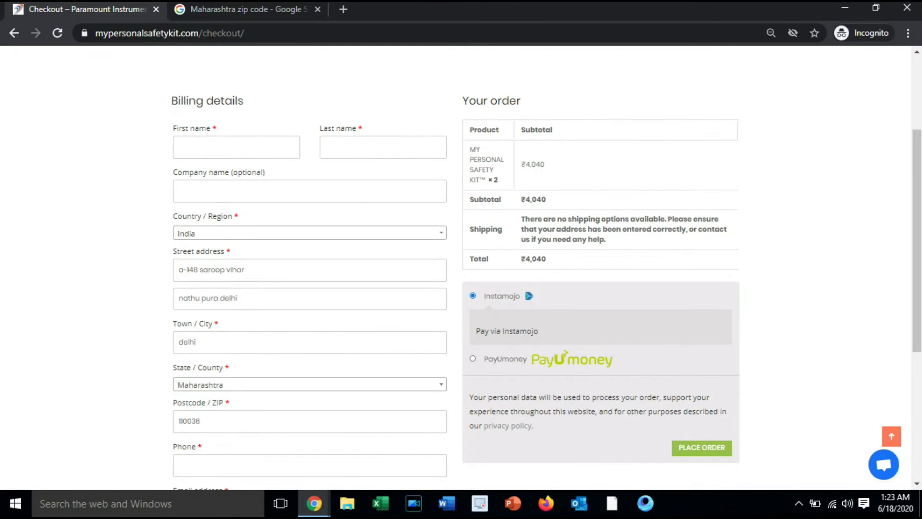
left_click(205, 342)
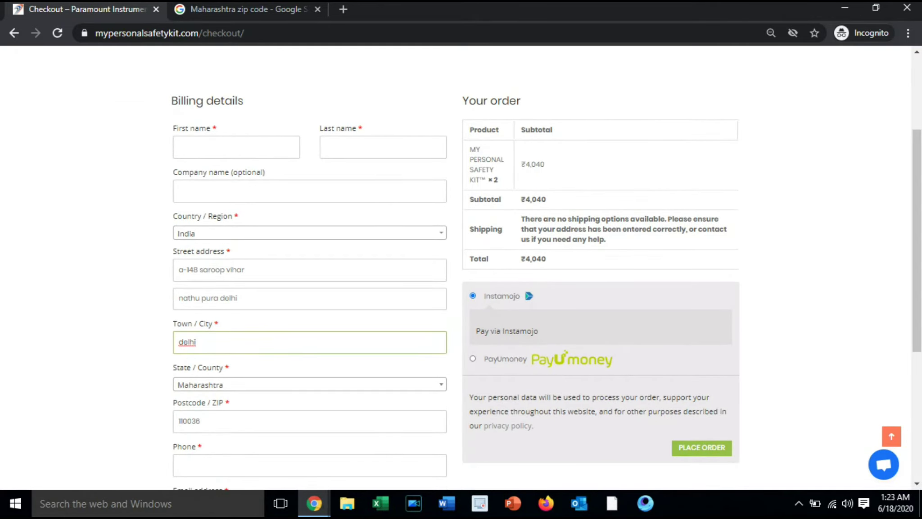
key("BackSpace")
key("BackSpace")
key("BackSpace")
key("BackSpace")
key("BackSpace")
type("Delhi")
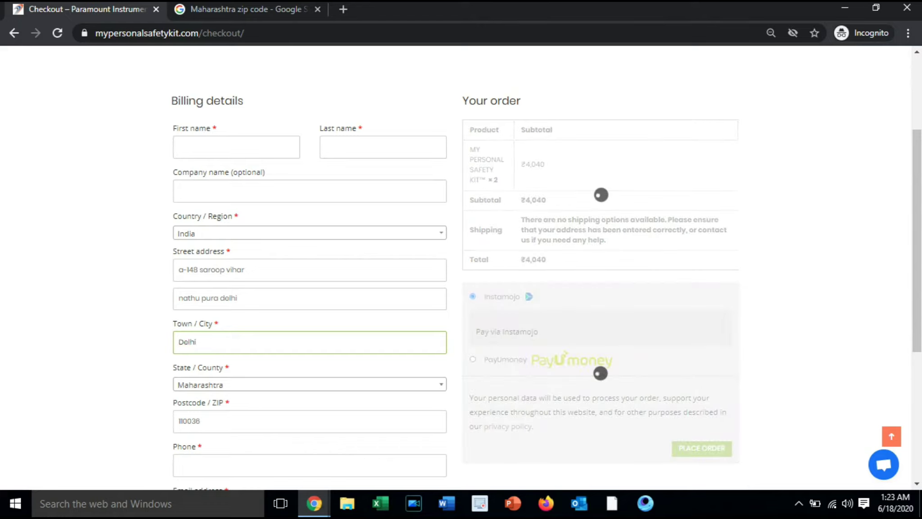
left_click(310, 384)
type("de")
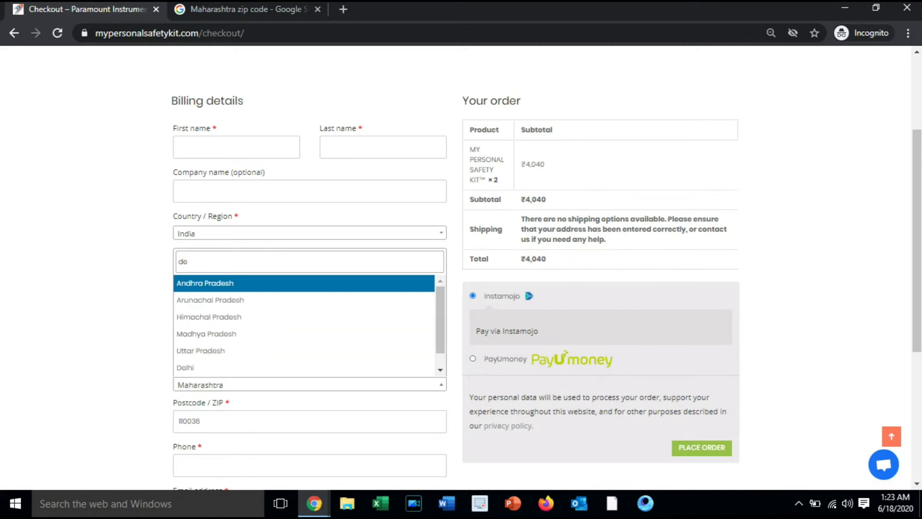
key("Down")
key("Down")
key("Down")
key("Down")
key("Down")
key("Return")
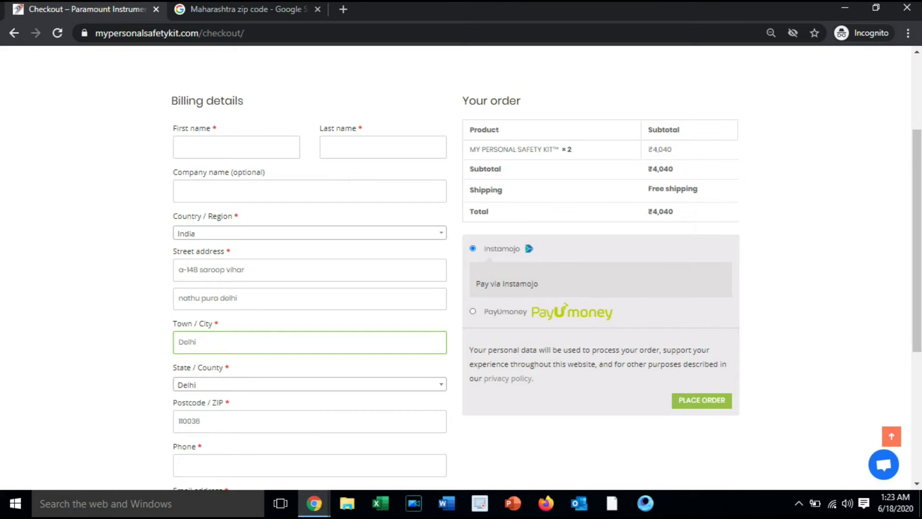
left_click(846, 9)
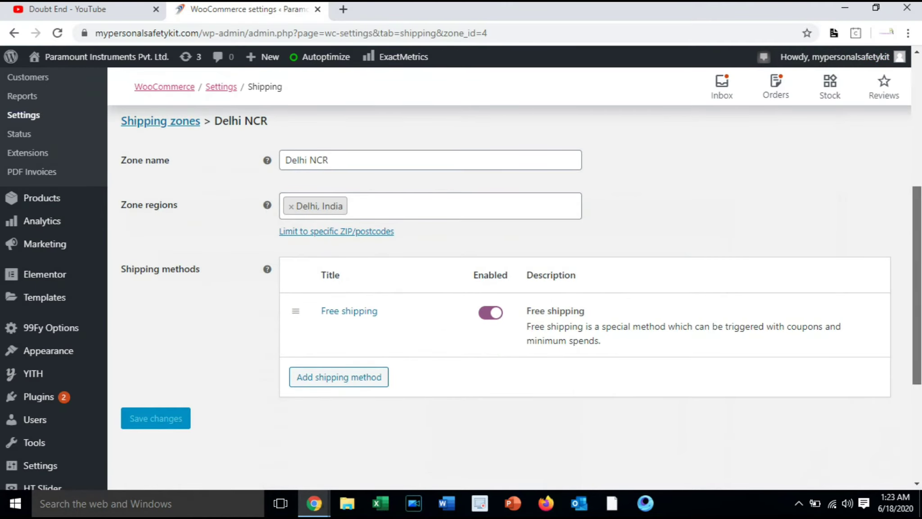
Return to the Shipping zones list showing Delhi NCR with Free shipping, then begin another zone.
scroll(509, 279, "up", 5)
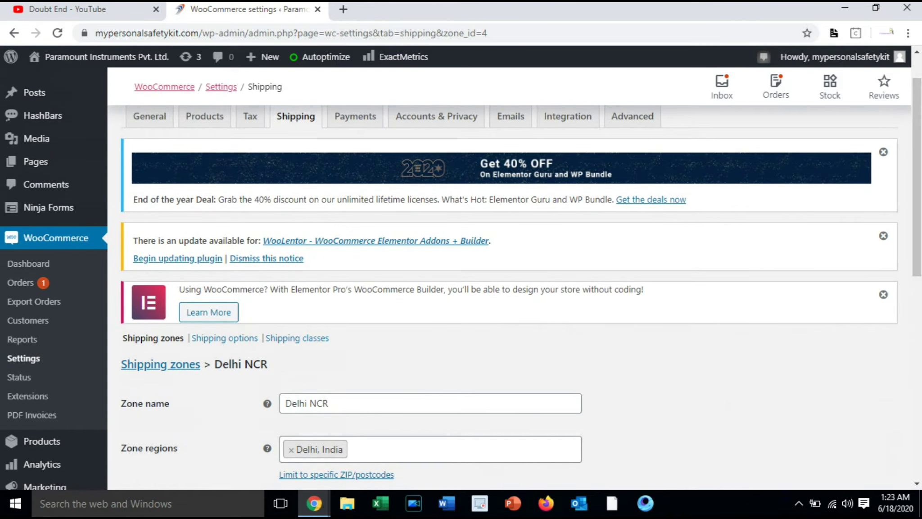
left_click(160, 364)
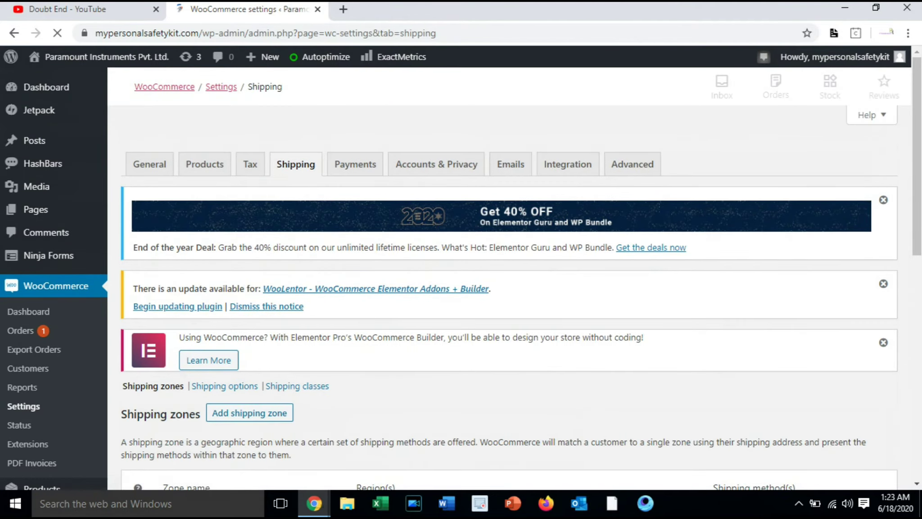
scroll(508, 279, "down", 5)
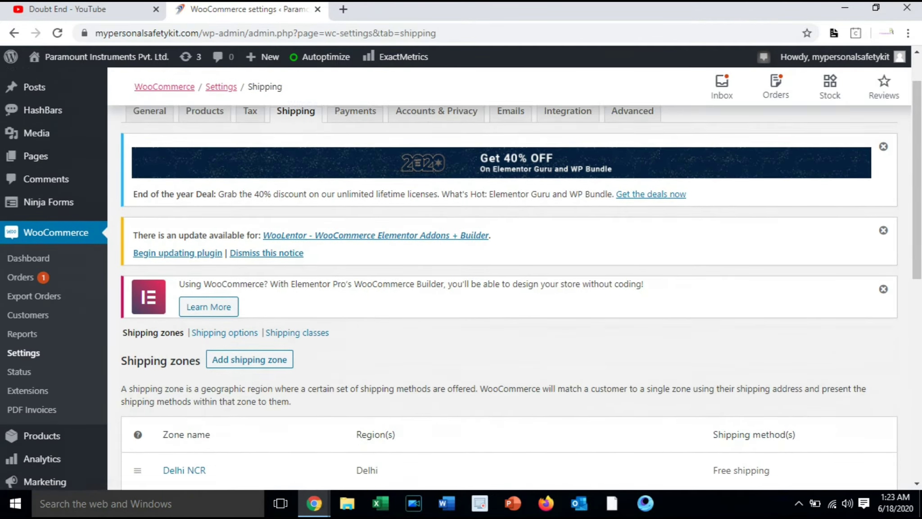
scroll(509, 279, "down", 1)
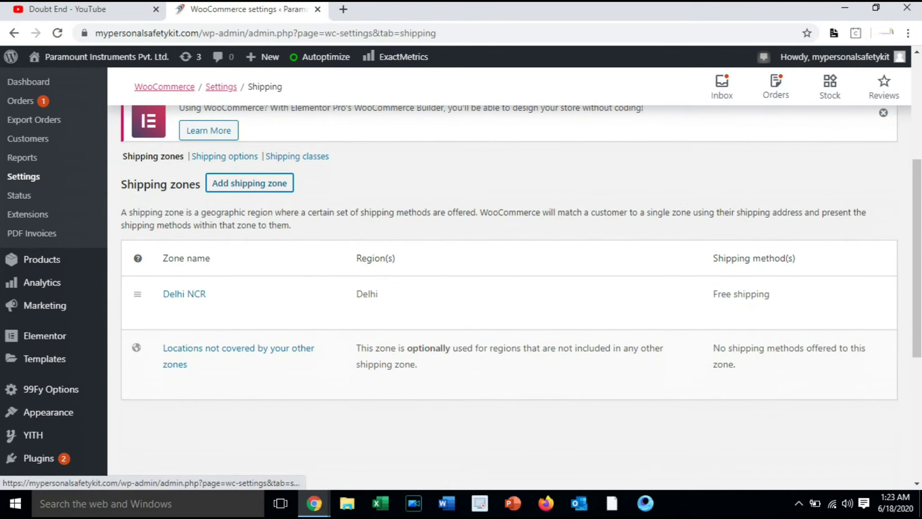
left_click(249, 183)
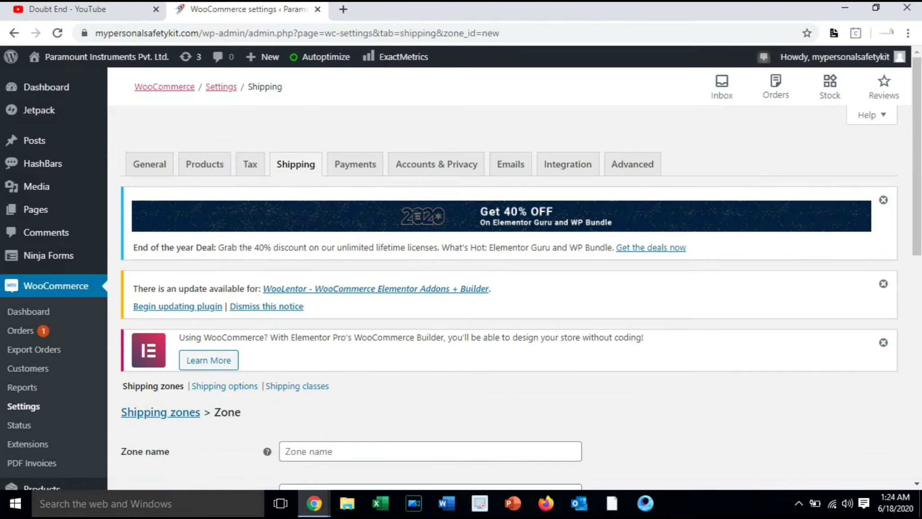
Copy the word Maharashtra from the Google zip-code search for use in the new zone.
scroll(461, 273, "down", 2)
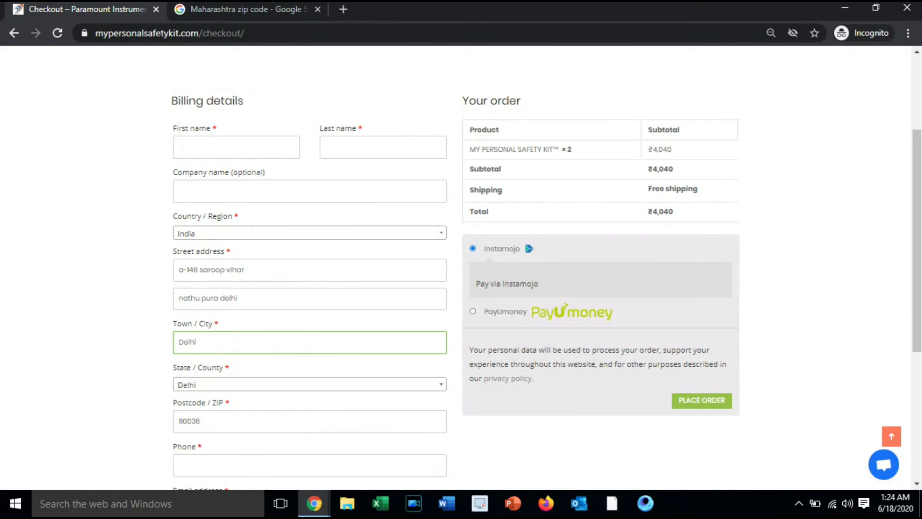
left_click(243, 9)
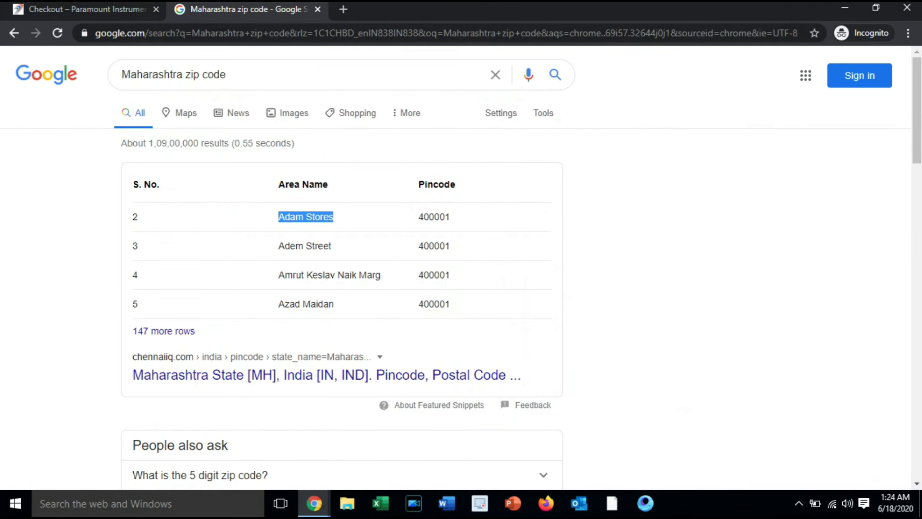
key("alt+Tab")
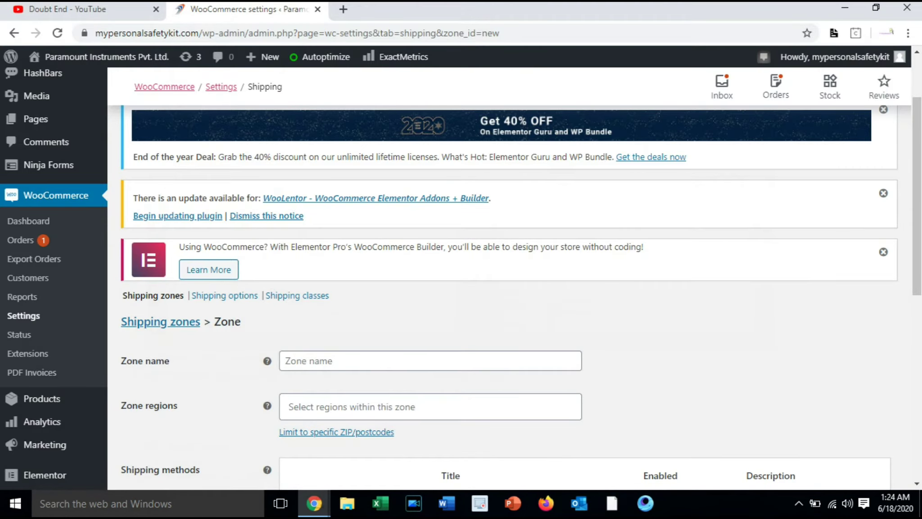
key("alt+Tab")
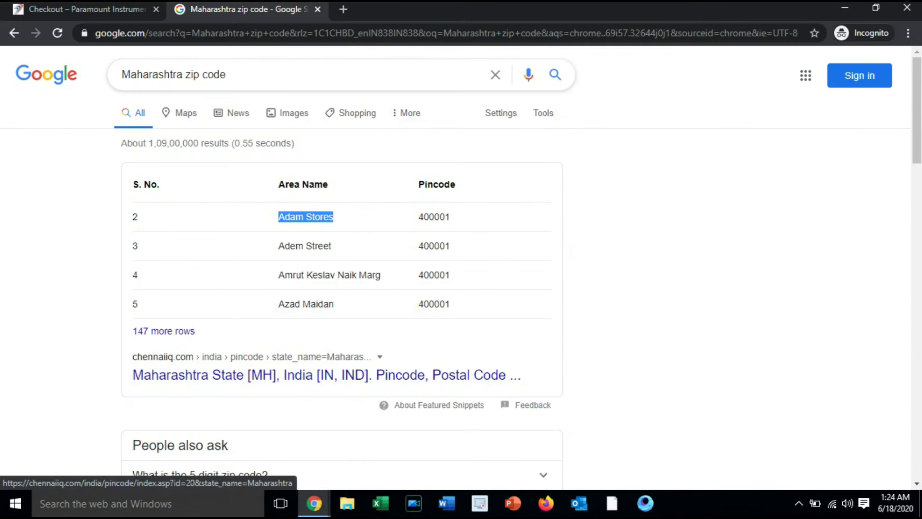
left_click(152, 75)
double_click(152, 74)
key("ctrl+c")
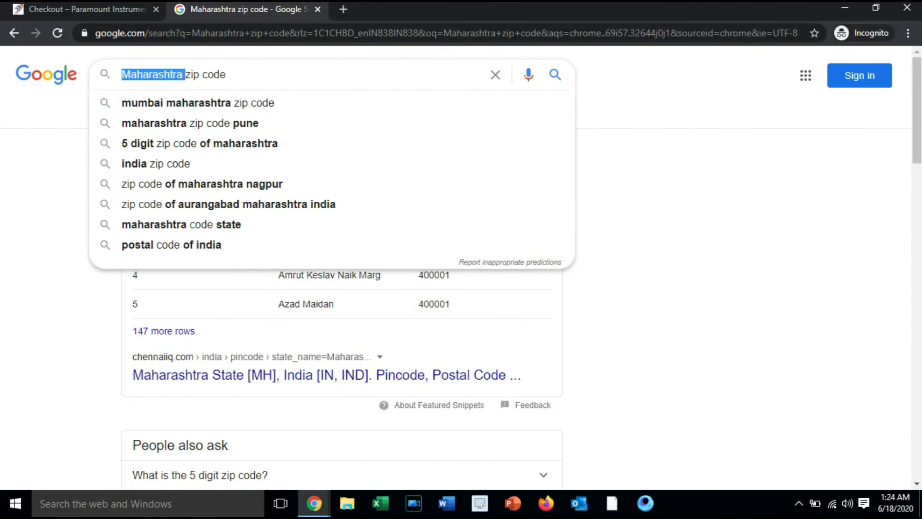
key("alt+Tab")
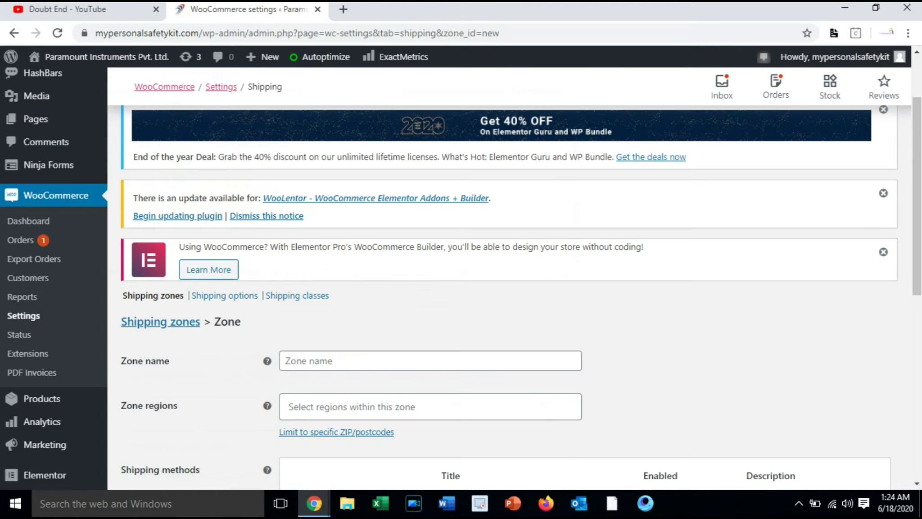
Name the zone Maharashtra, set its region to Maharashtra, India, and save it.
left_click(430, 360)
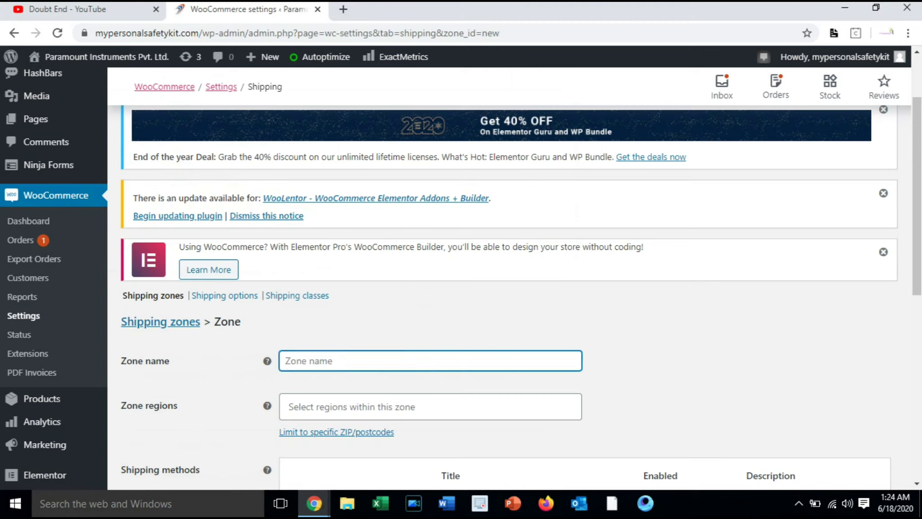
key("ctrl+v")
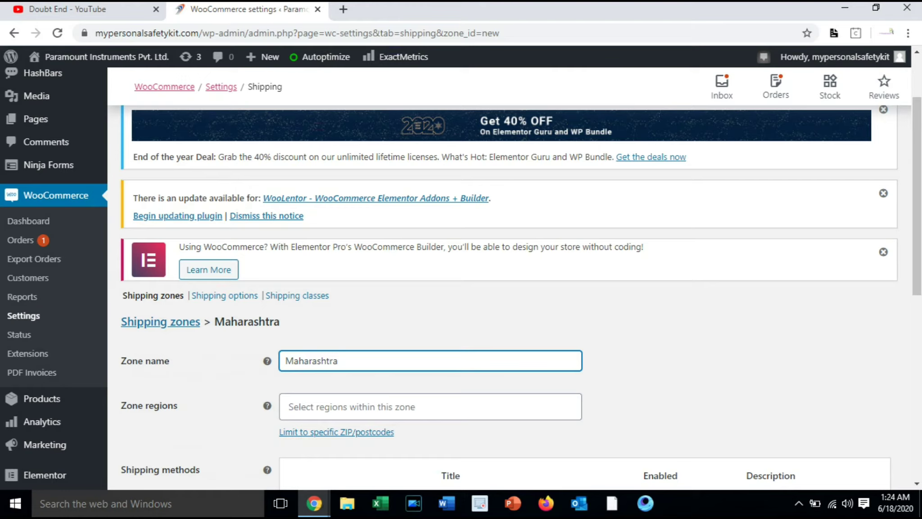
left_click(430, 406)
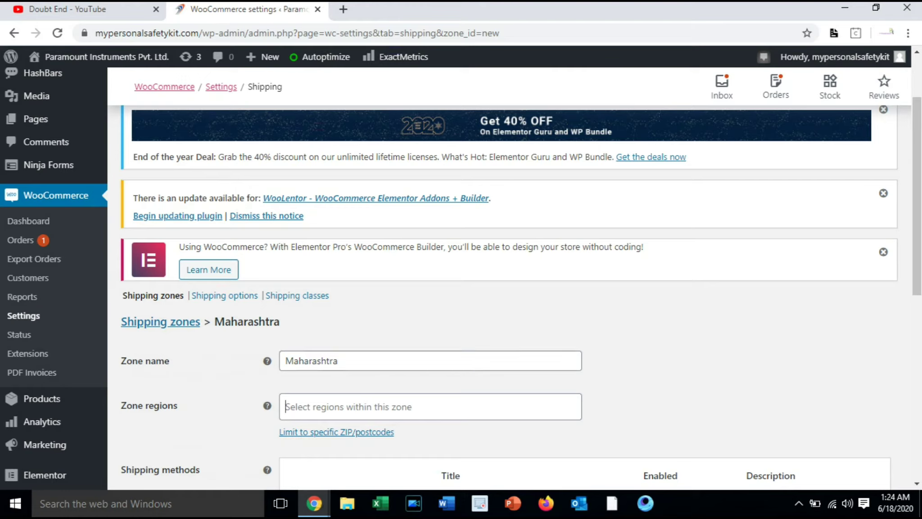
key("ctrl+v")
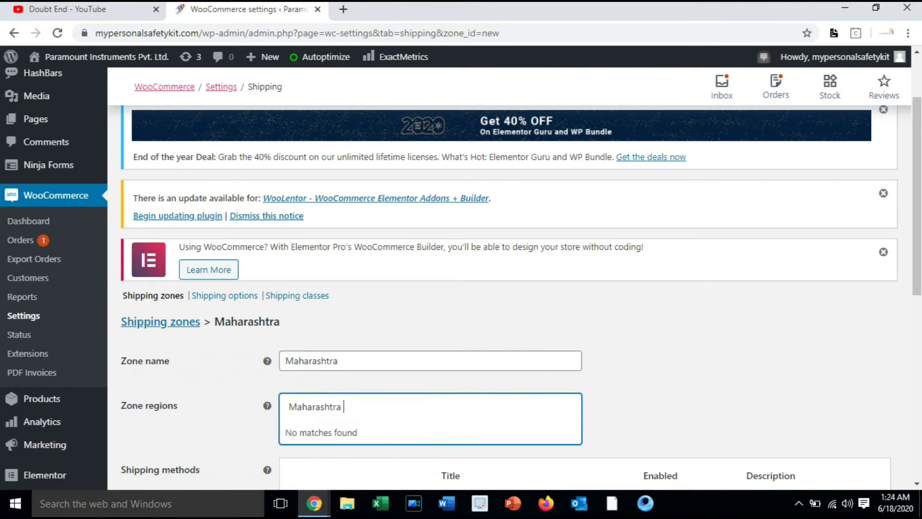
key("BackSpace")
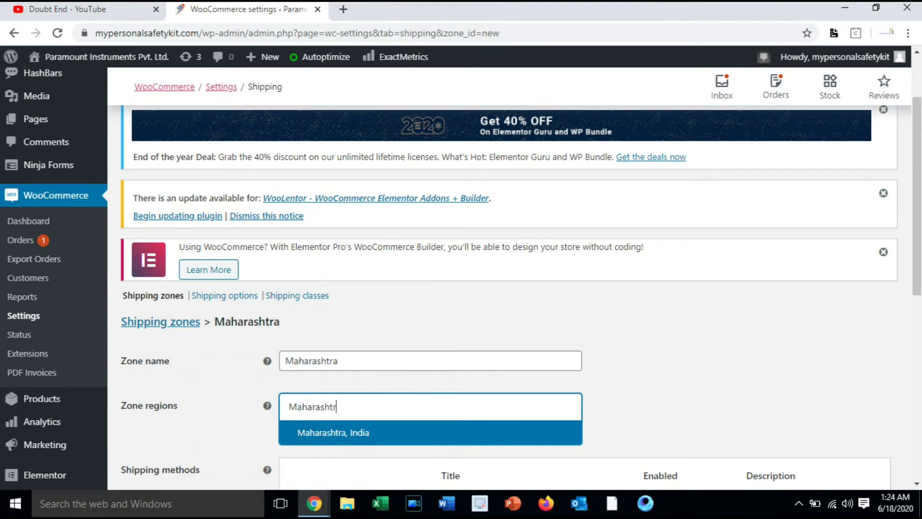
key("Return")
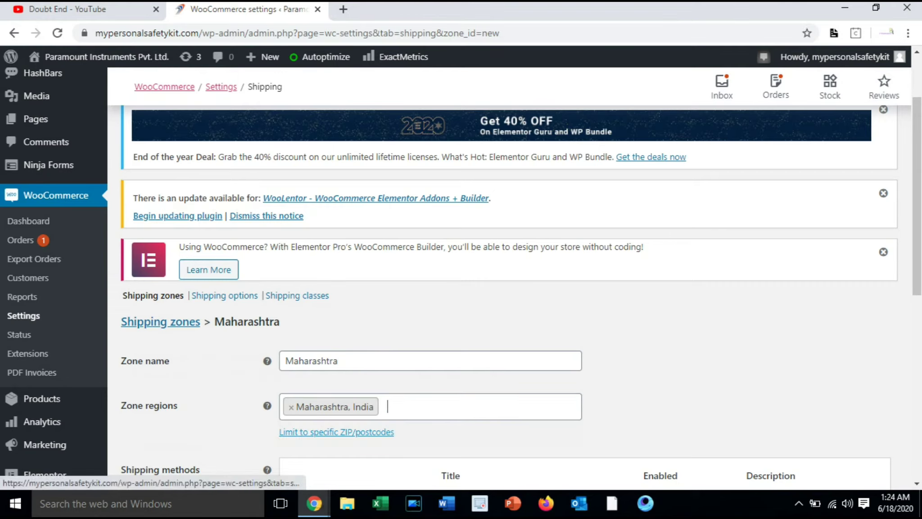
scroll(461, 277, "down", 1)
scroll(461, 278, "down", 4)
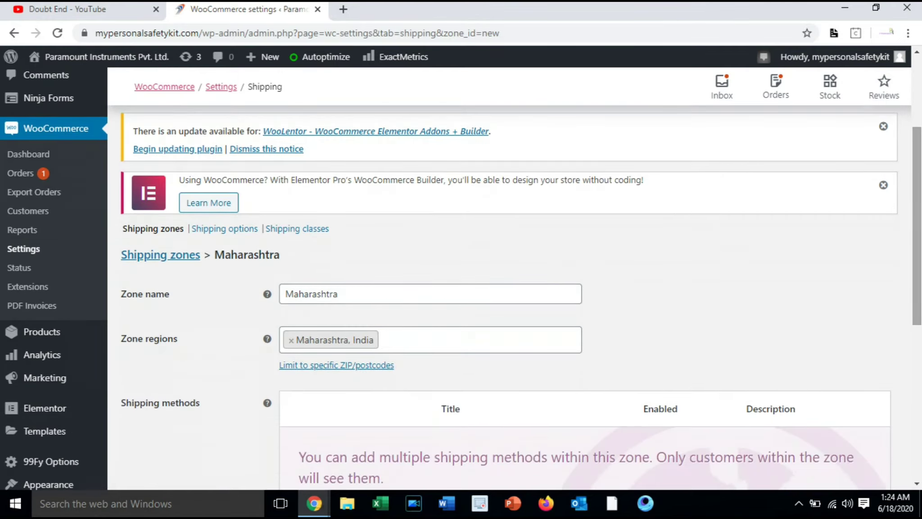
scroll(461, 277, "down", 1)
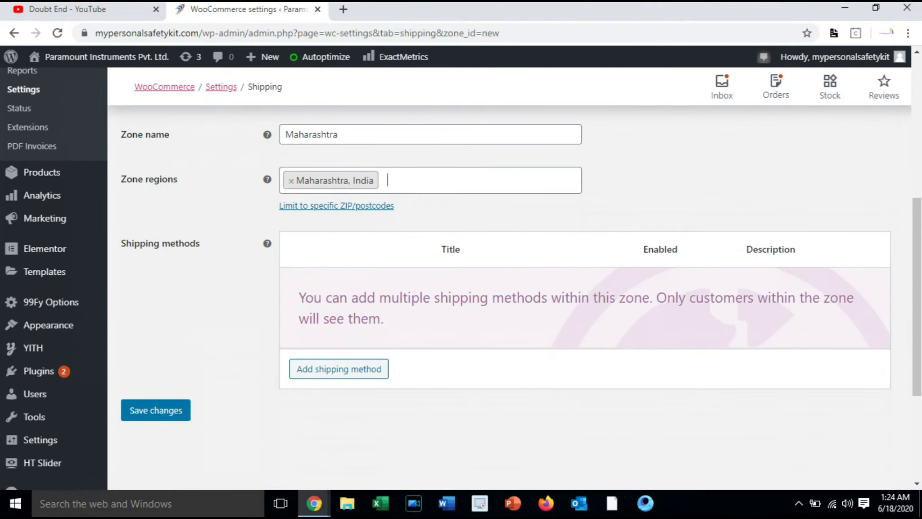
left_click(156, 410)
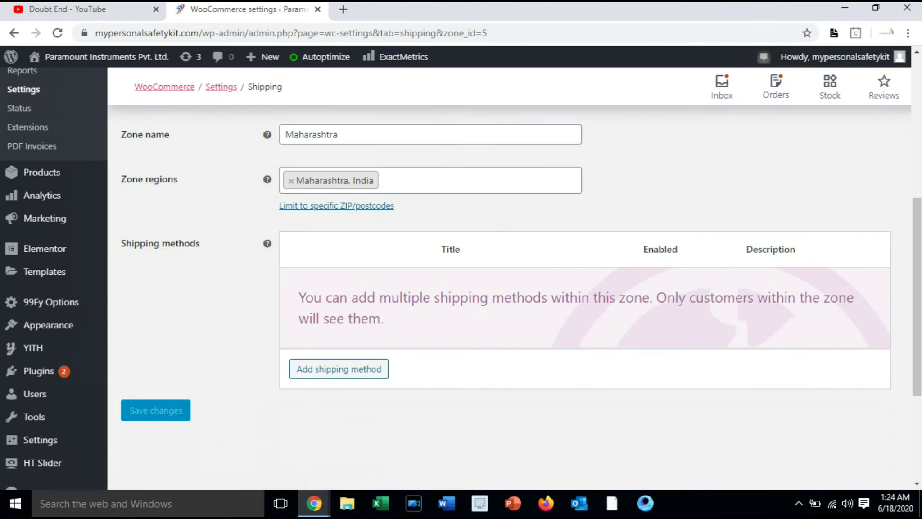
Add a Flat rate shipping method to the Maharashtra zone.
left_click(339, 369)
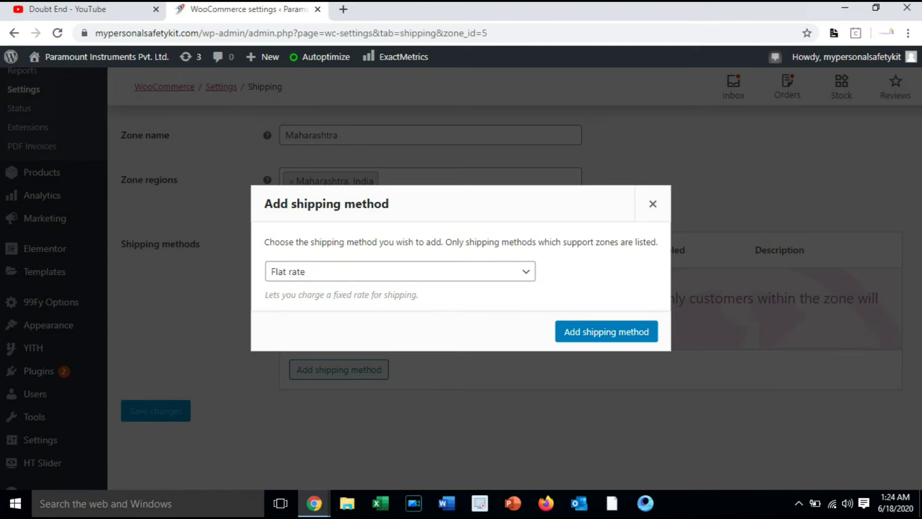
left_click(400, 272)
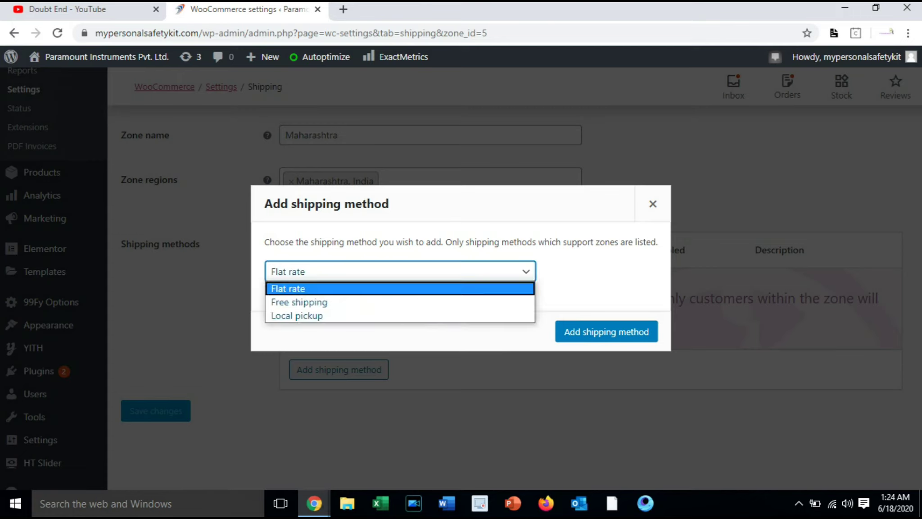
left_click(400, 289)
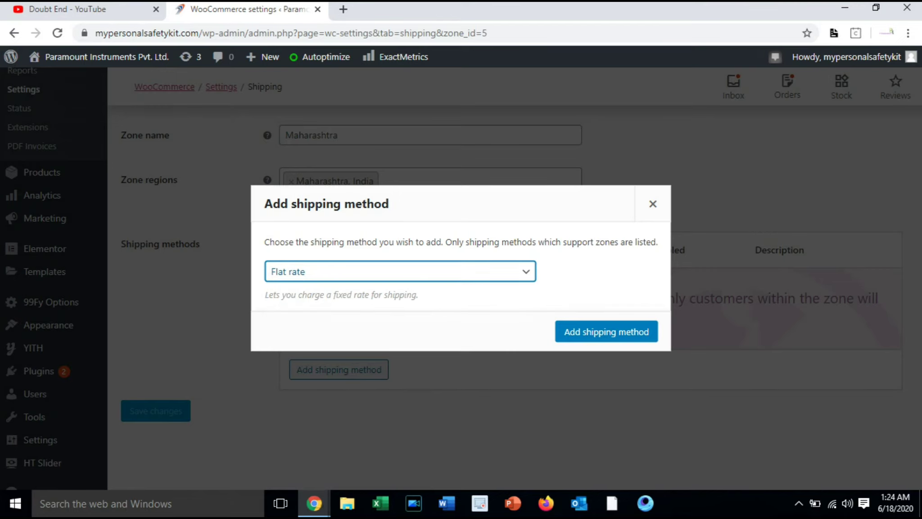
left_click(606, 332)
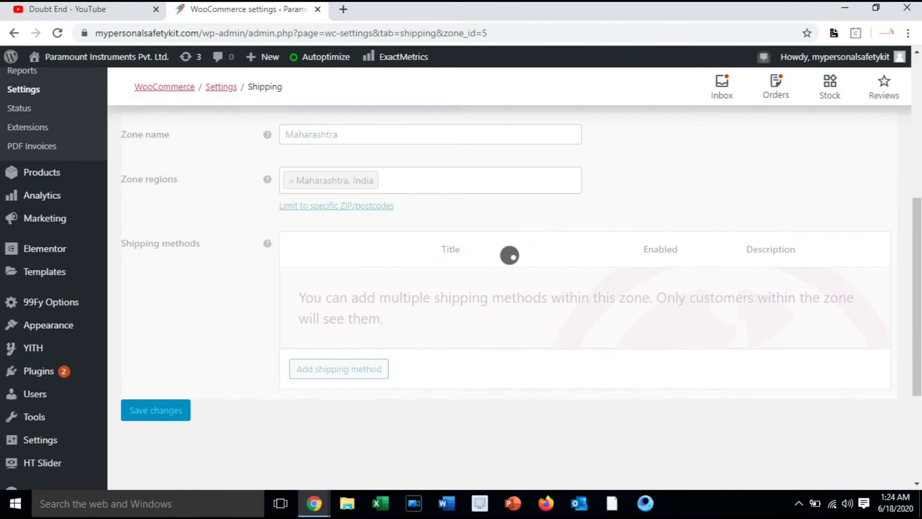
mouse_move(339, 295)
key("Tab")
key("Tab")
key("Tab")
key("Tab")
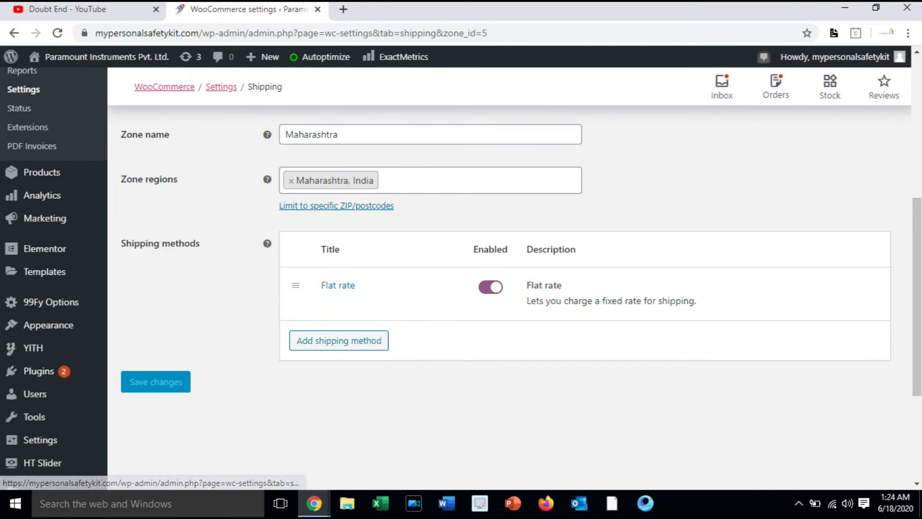
Change the Flat rate cost from 0 to 250 * [qty] and save the settings.
key("Tab")
key("Tab")
key("Return")
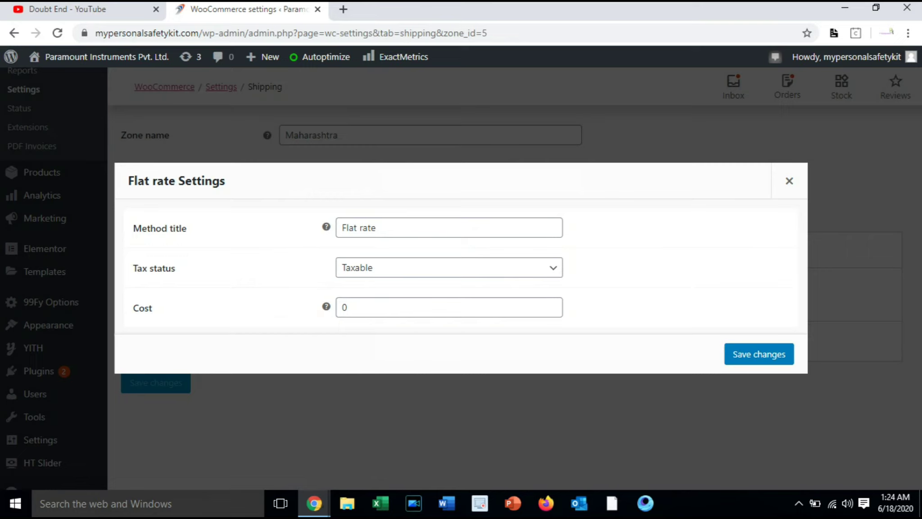
left_click(348, 307)
key("BackSpace")
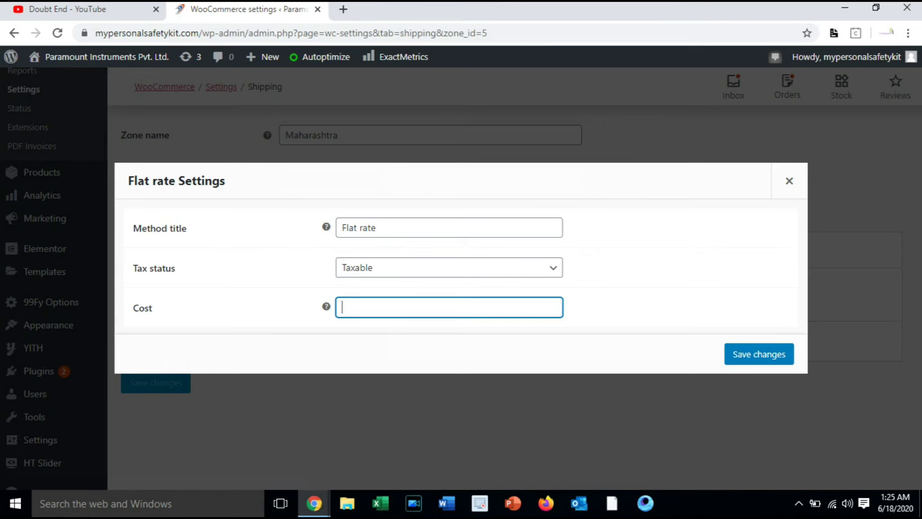
type("250")
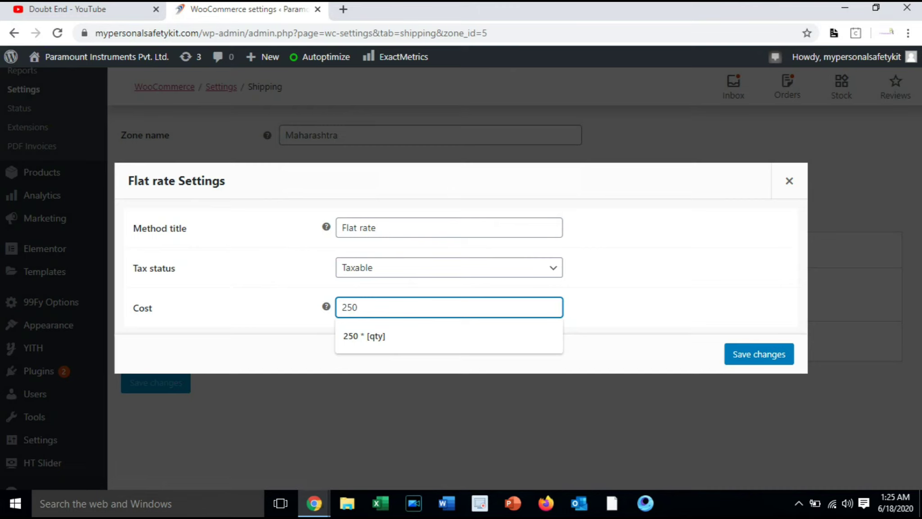
type("* [qty]")
key("Down")
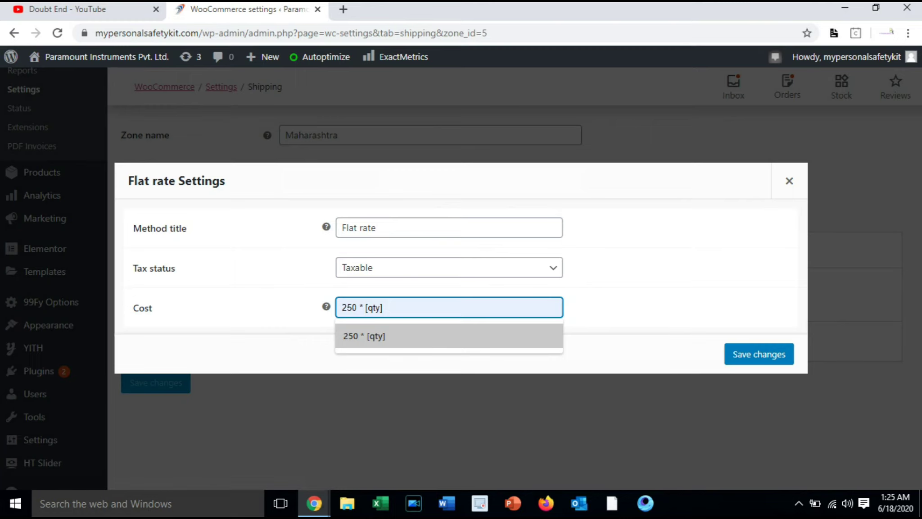
key("BackSpace")
type("]")
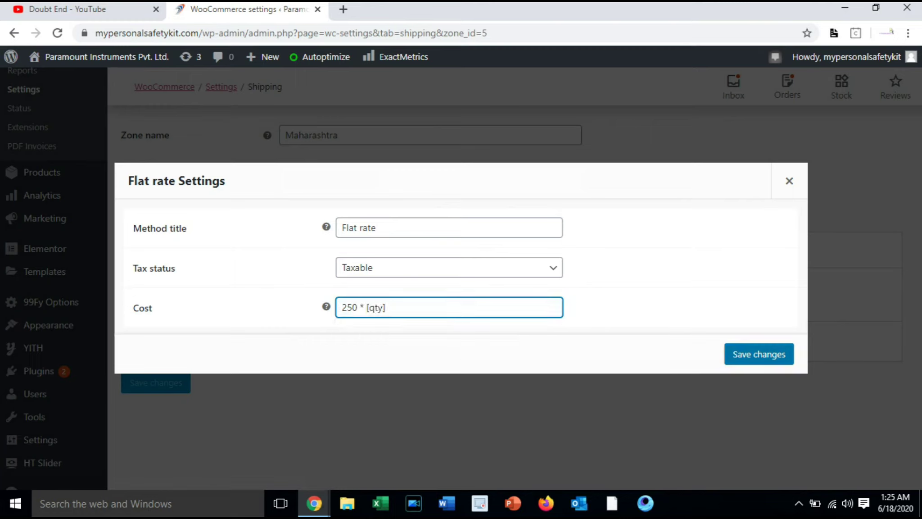
key("Return")
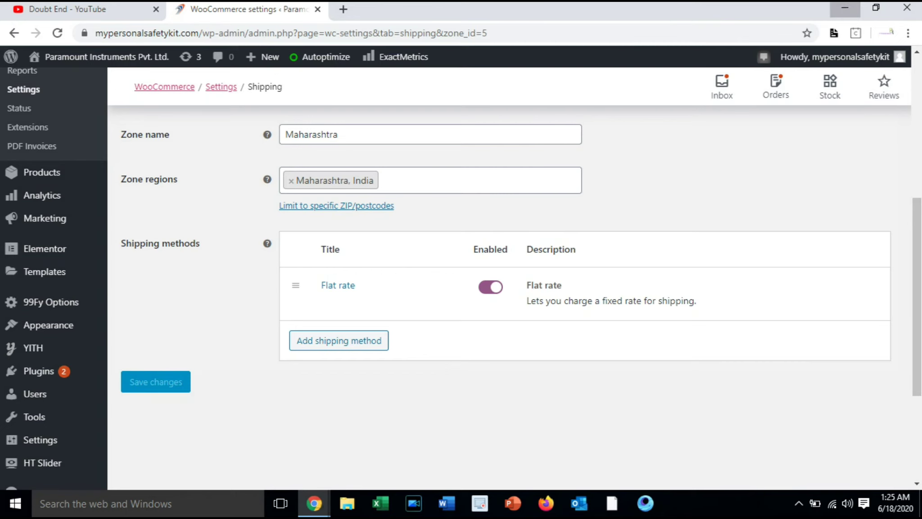
left_click(844, 8)
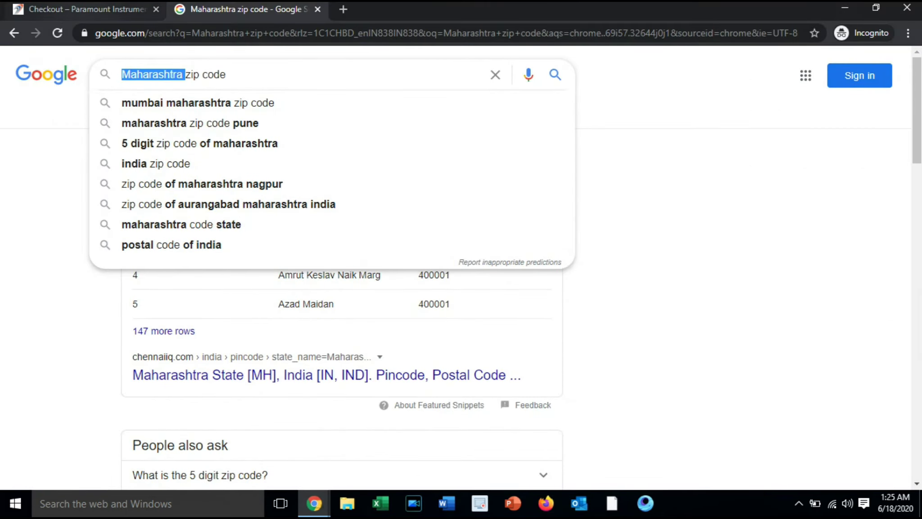
On the store checkout page, browse the billing state list, leaving it on Delhi.
left_click(81, 9)
mouse_move(918, 241)
left_mouse_down()
mouse_move(918, 169)
mouse_move(918, 243)
left_mouse_up()
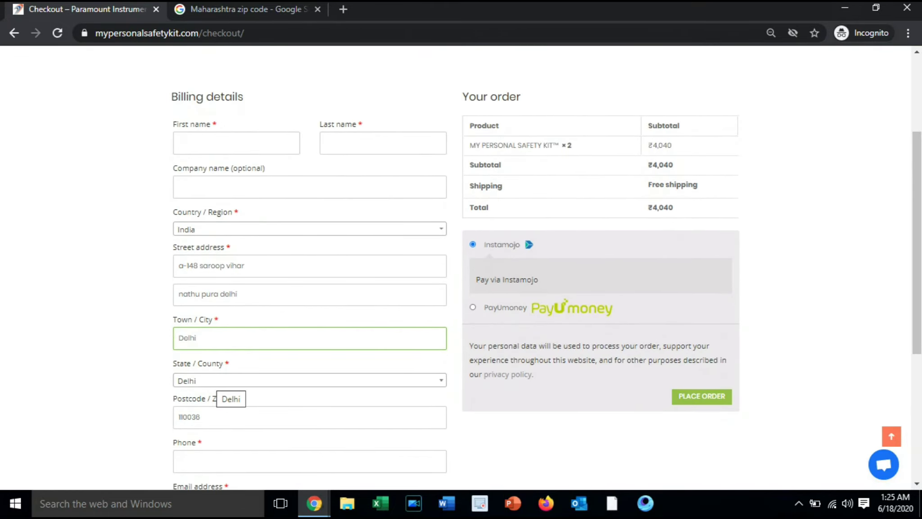
left_click(217, 381)
key("Up")
key("Up")
key("Up")
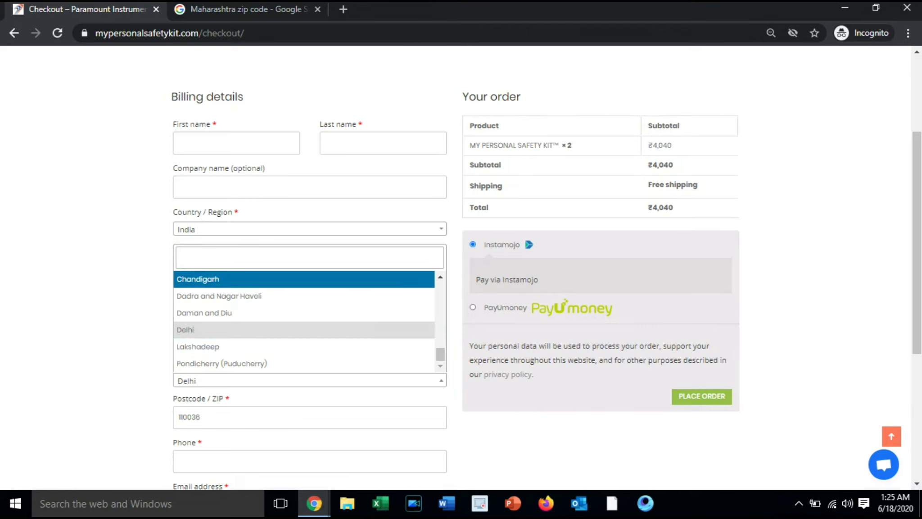
key("Escape")
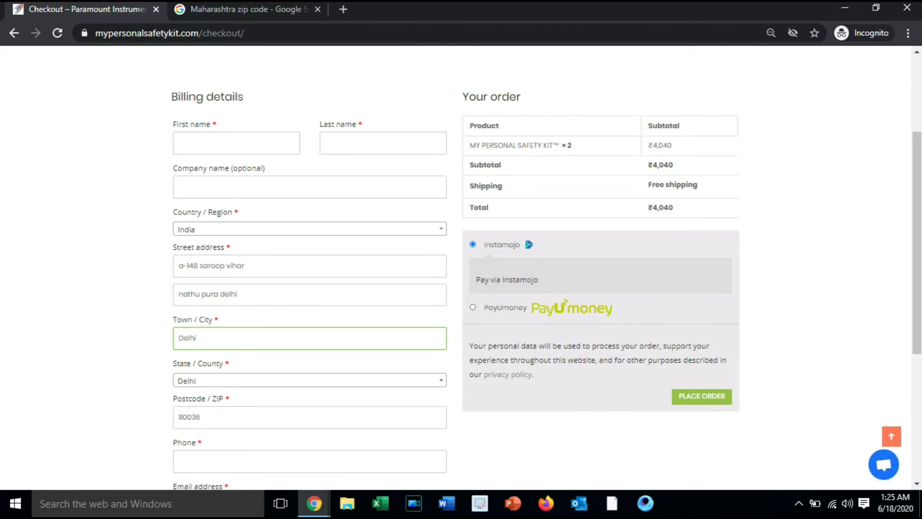
Change the billing town and state to Maharashtra, showing a ₹500 flat rate and ₹4,540 total.
key("ctrl+a")
type("Maharashtra")
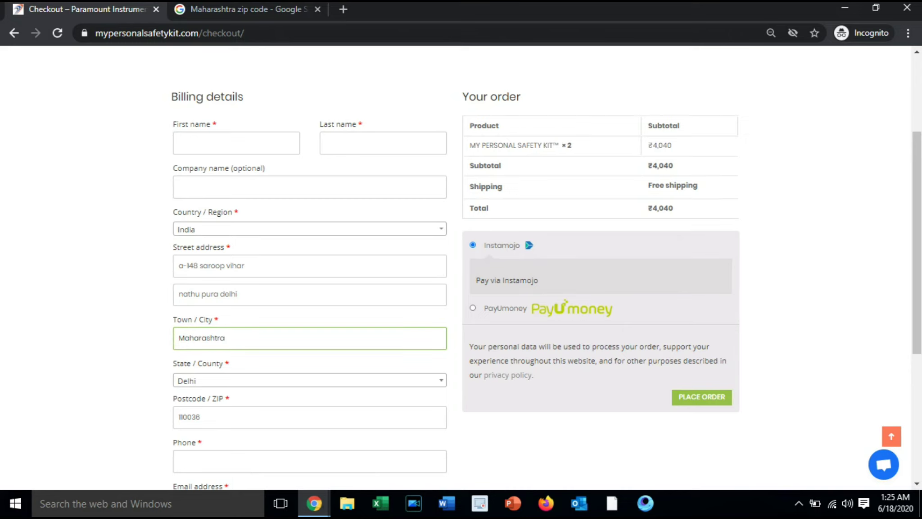
key("Tab")
key("Down")
type("maha")
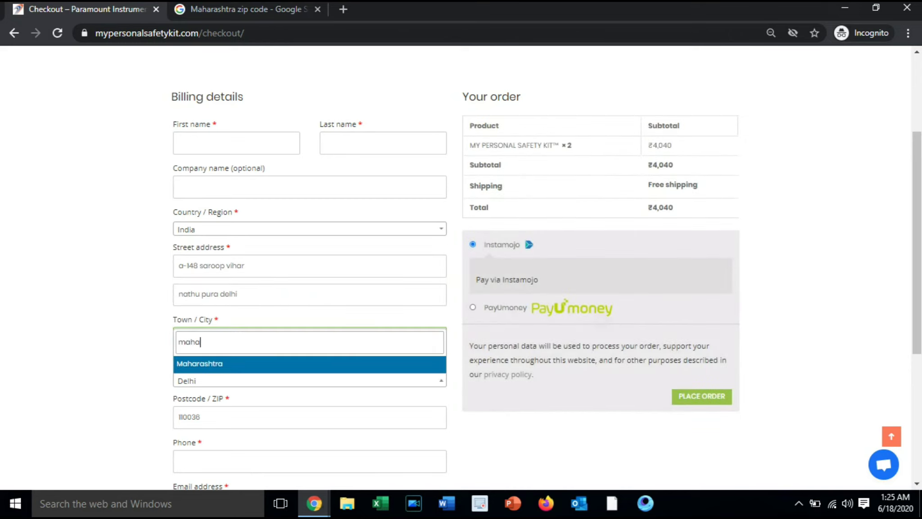
key("Return")
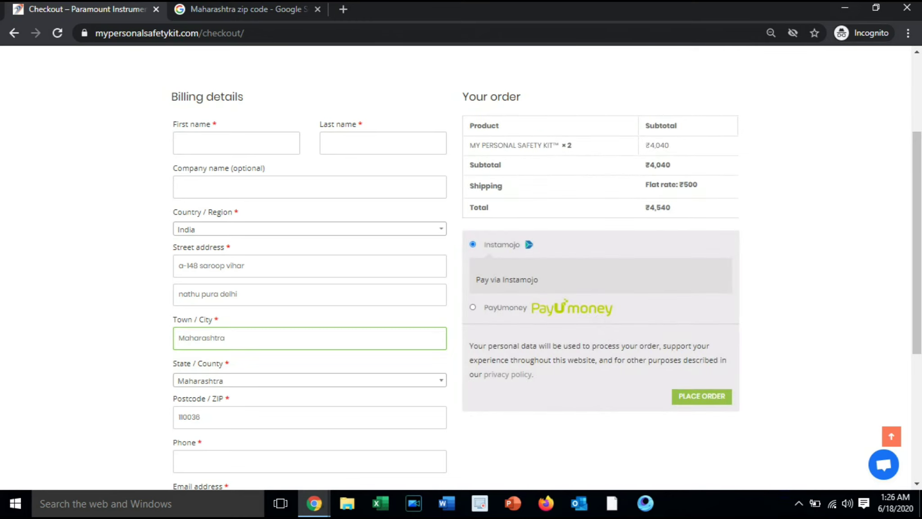
key("alt+Tab")
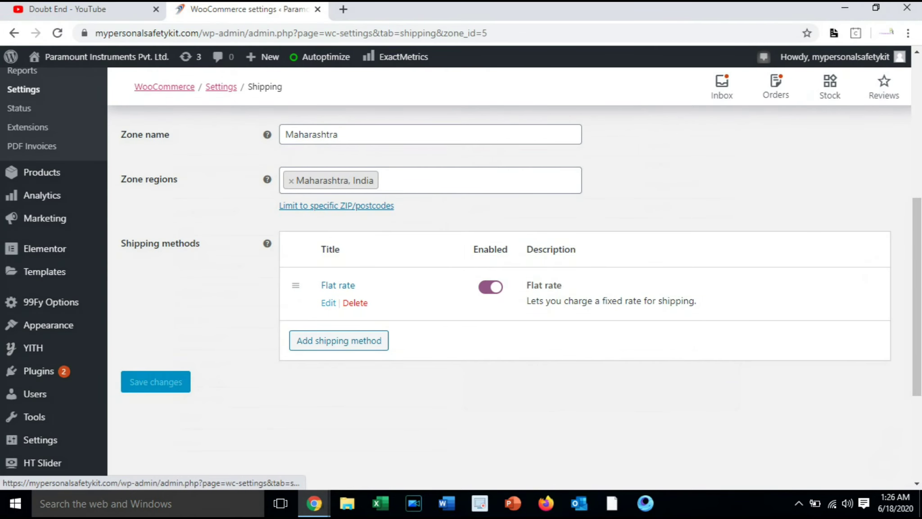
left_click(328, 301)
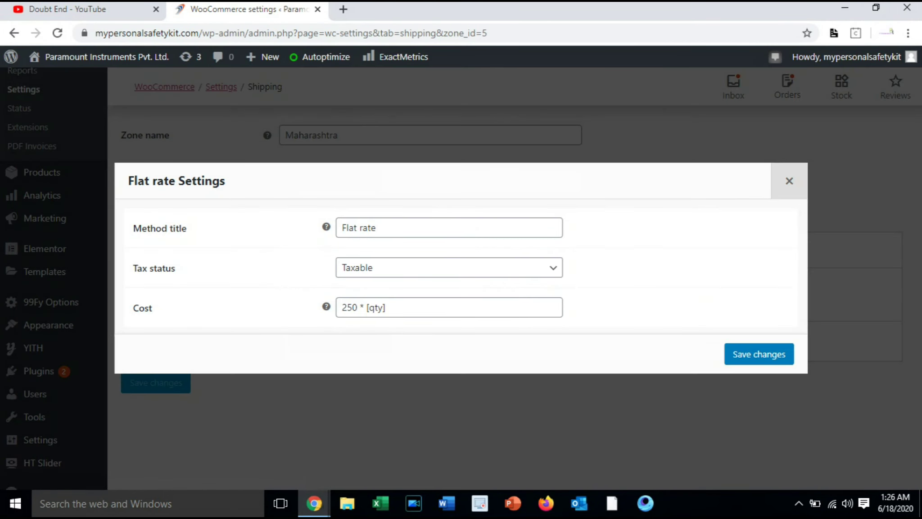
left_click(789, 181)
key("alt+Tab")
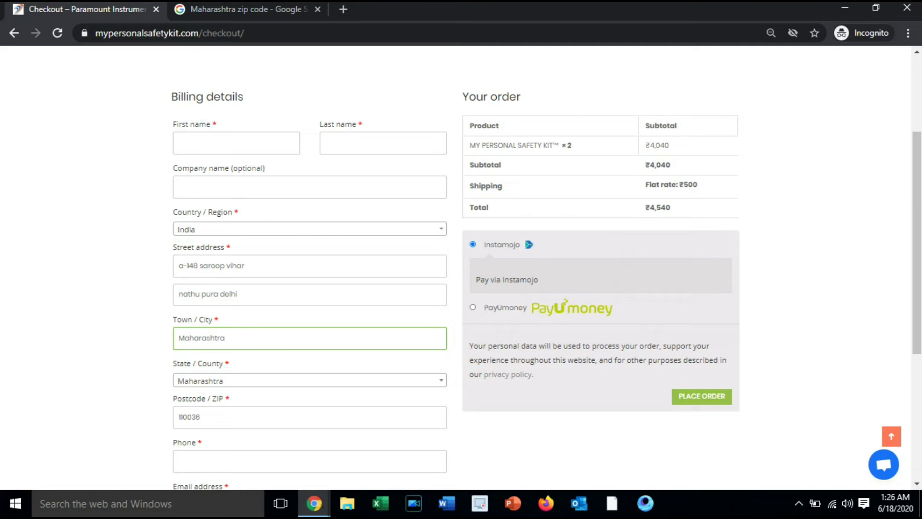
key("alt+Tab")
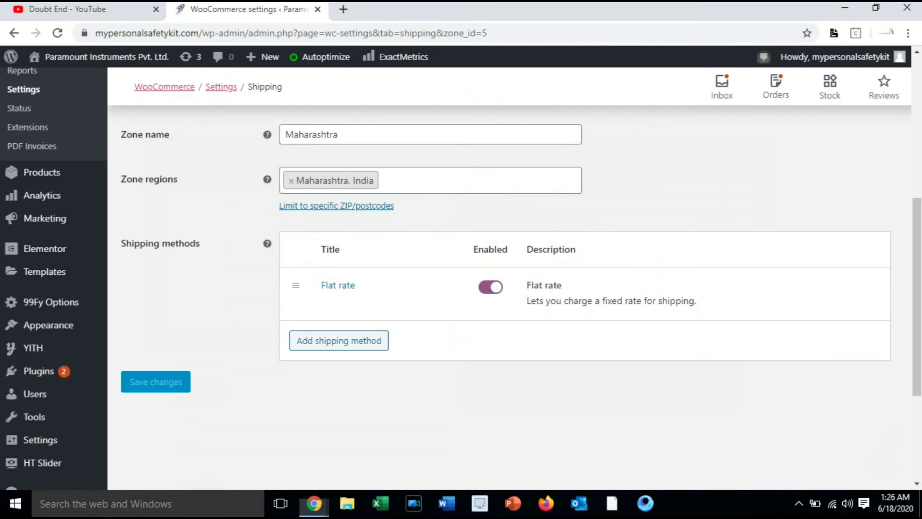